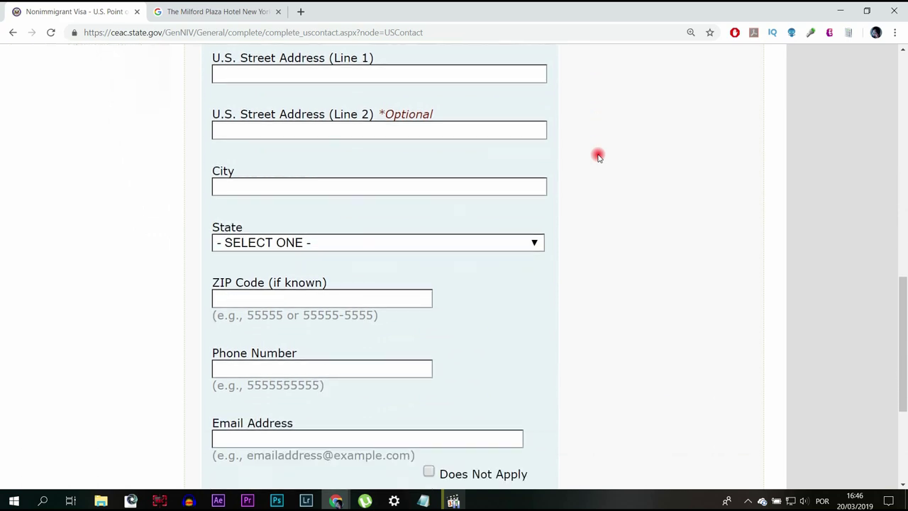
{"action": "scroll", "coordinate": [432, 138], "scroll_direction": "down", "scroll_amount": 2}
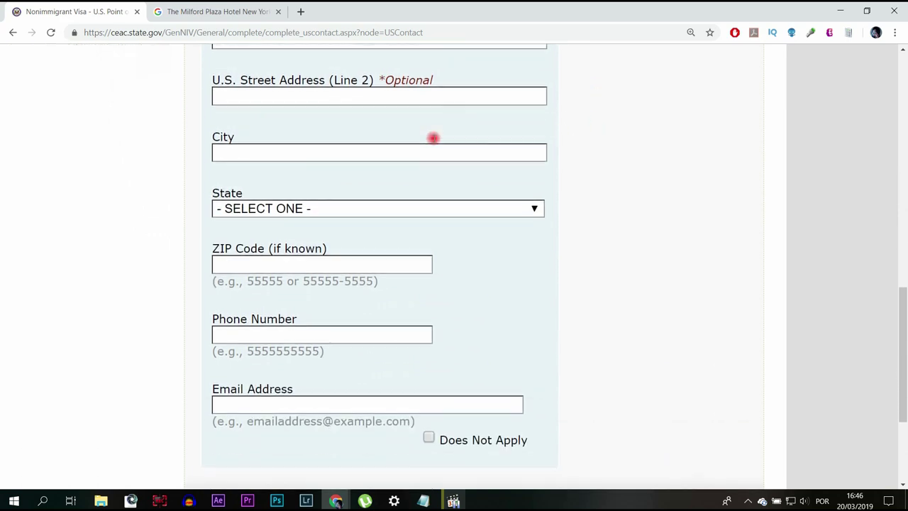
Copy the Milford Plaza street address from its Google page into Street Address Line 1.
{"action": "scroll", "coordinate": [385, 130], "scroll_direction": "up", "scroll_amount": 3}
{"action": "left_click", "coordinate": [238, 12]}
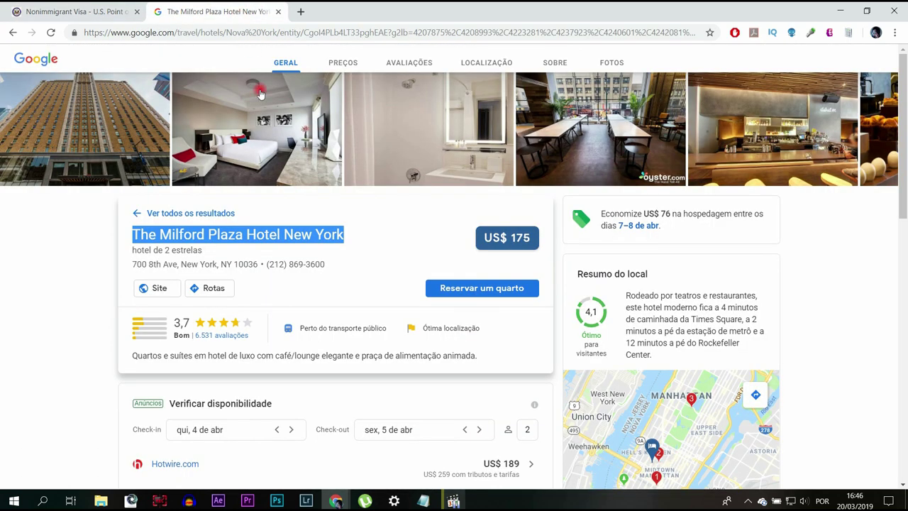
{"action": "left_click_drag", "start_coordinate": [132, 264], "coordinate": [178, 264]}
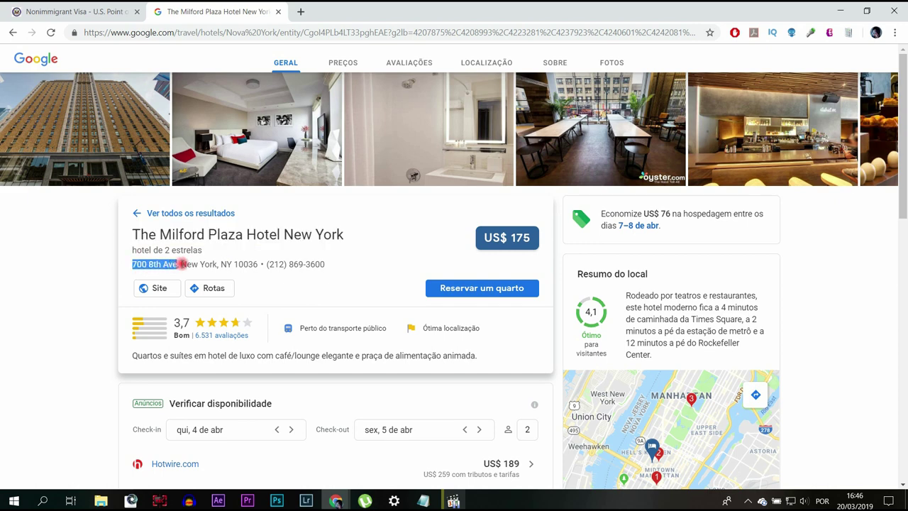
{"action": "left_click", "coordinate": [124, 6]}
{"action": "left_click", "coordinate": [245, 133]}
{"action": "type", "text": "700 8TH AVE"}
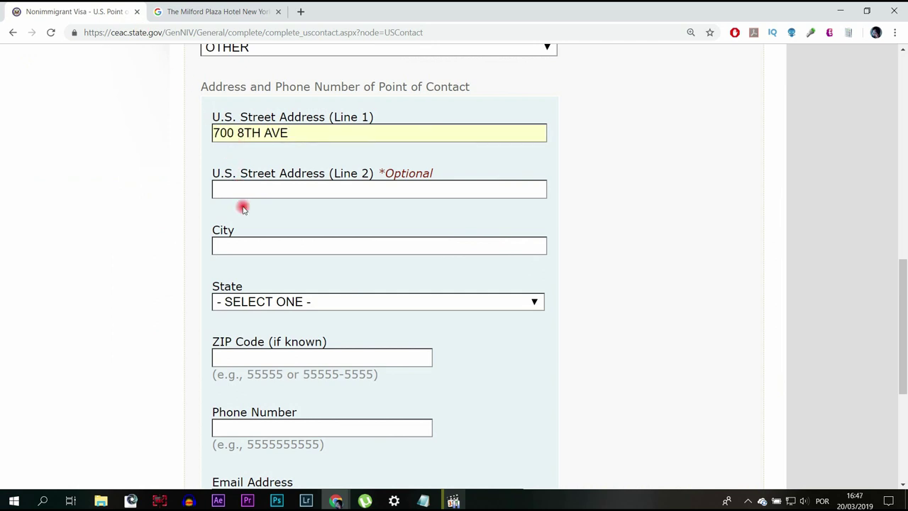
Enter NEW YORK as the city and choose NEW YORK in State.
{"action": "left_click", "coordinate": [239, 245]}
{"action": "type", "text": "NEW YORK"}
{"action": "key", "text": "Tab"}
{"action": "type", "text": "N"}
{"action": "key", "text": "Down"}
{"action": "key", "text": "Down"}
{"action": "key", "text": "Down"}
{"action": "key", "text": "Down"}
{"action": "key", "text": "Down"}
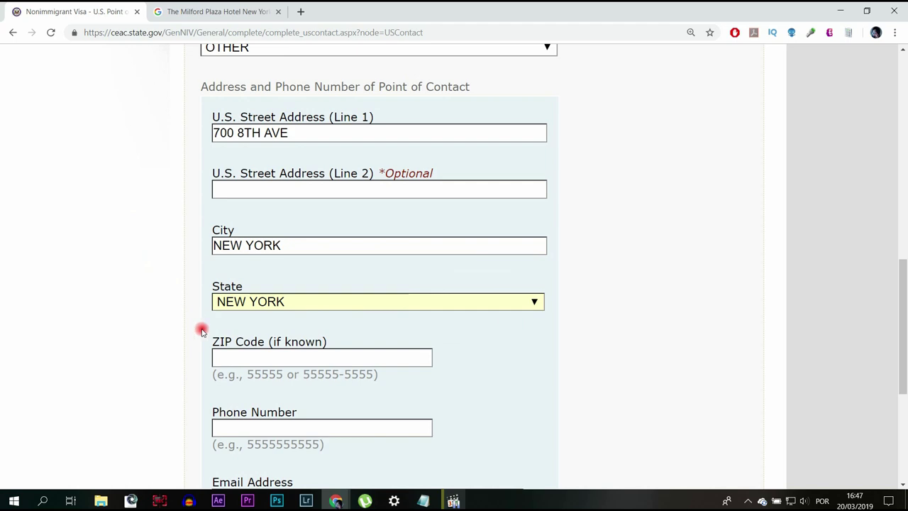
Copy the hotel's phone number from its Google page.
{"action": "left_click", "coordinate": [222, 12]}
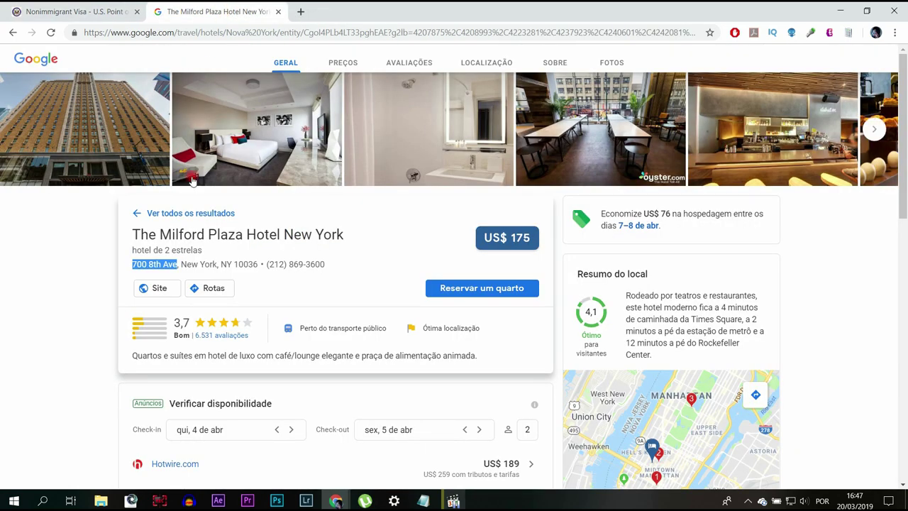
{"action": "left_click", "coordinate": [99, 11]}
{"action": "key", "text": "ctrl+Tab"}
{"action": "left_click_drag", "start_coordinate": [268, 265], "coordinate": [367, 259]}
{"action": "key", "text": "ctrl+c"}
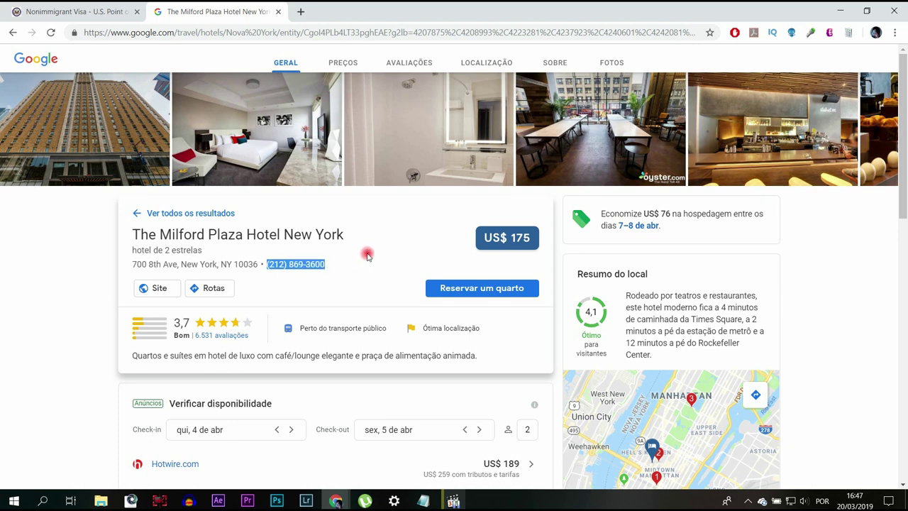
{"action": "left_click", "coordinate": [69, 7]}
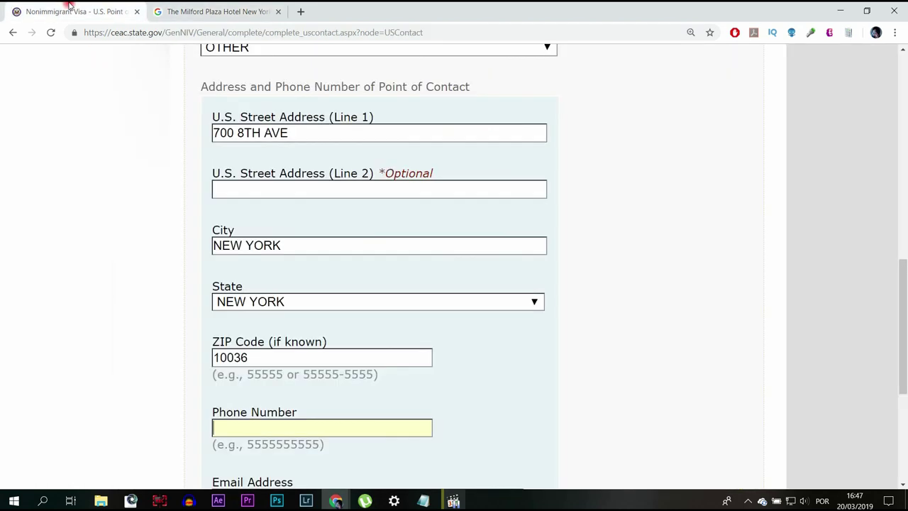
Paste the hotel phone as plain digits and mark the contact e-mail Does Not Apply.
{"action": "left_click", "coordinate": [347, 425]}
{"action": "key", "text": "ctrl+v"}
{"action": "scroll", "coordinate": [540, 369], "scroll_direction": "down", "scroll_amount": 2}
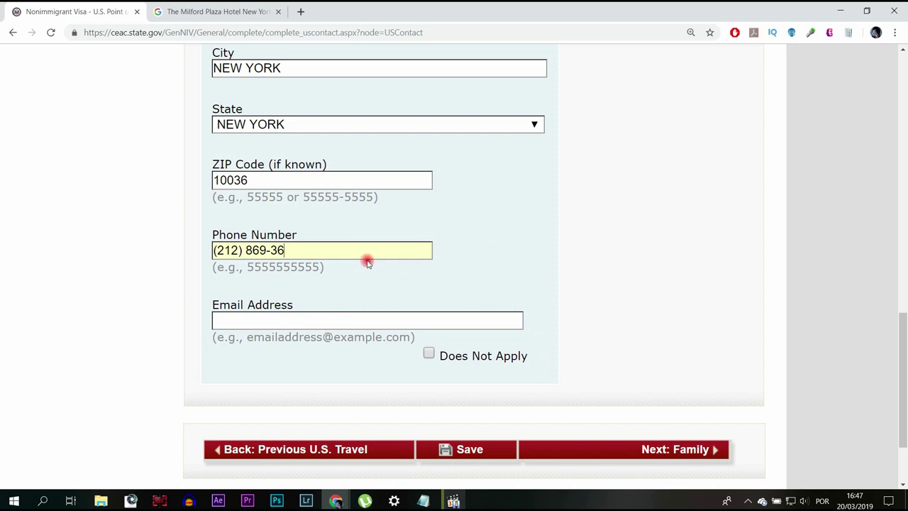
{"action": "left_click", "coordinate": [210, 13]}
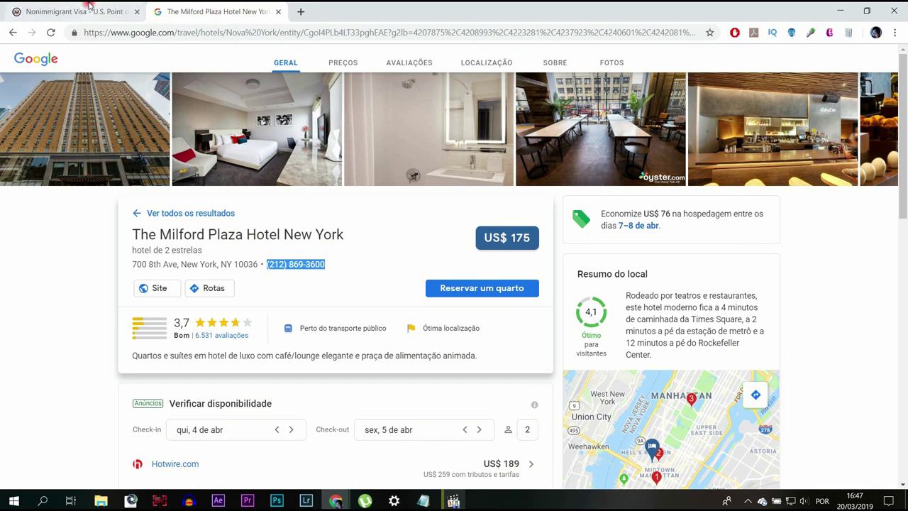
{"action": "left_click", "coordinate": [88, 11]}
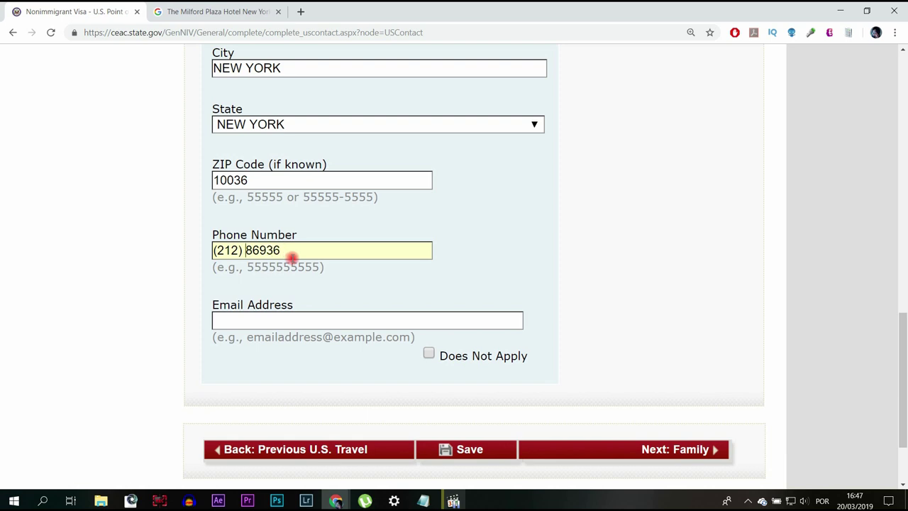
{"action": "key", "text": "BackSpace"}
{"action": "key", "text": "BackSpace"}
{"action": "key", "text": "BackSpace"}
{"action": "key", "text": "BackSpace"}
{"action": "key", "text": "BackSpace"}
{"action": "key", "text": "BackSpace"}
{"action": "type", "text": "212"}
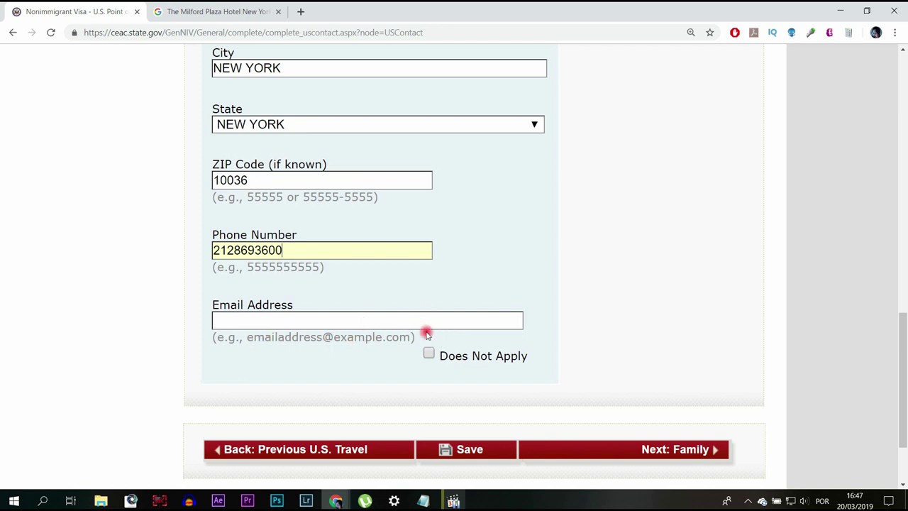
{"action": "left_click", "coordinate": [428, 352]}
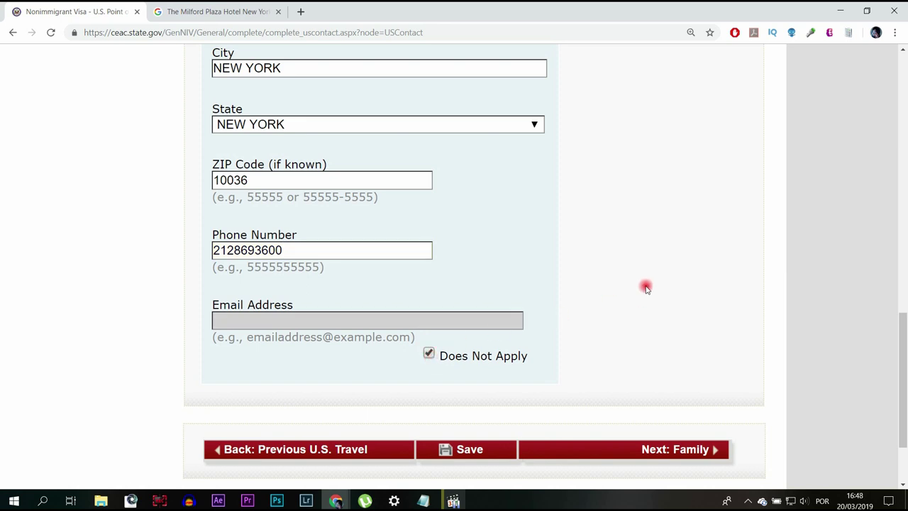
{"action": "scroll", "coordinate": [645, 283], "scroll_direction": "down", "scroll_amount": 2}
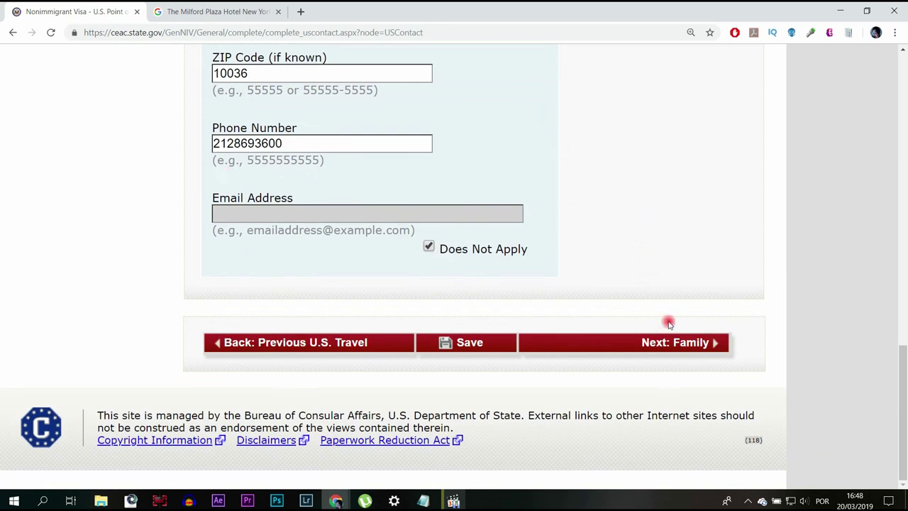
Go to the Family page and enter the father's given names.
{"action": "left_click", "coordinate": [684, 348]}
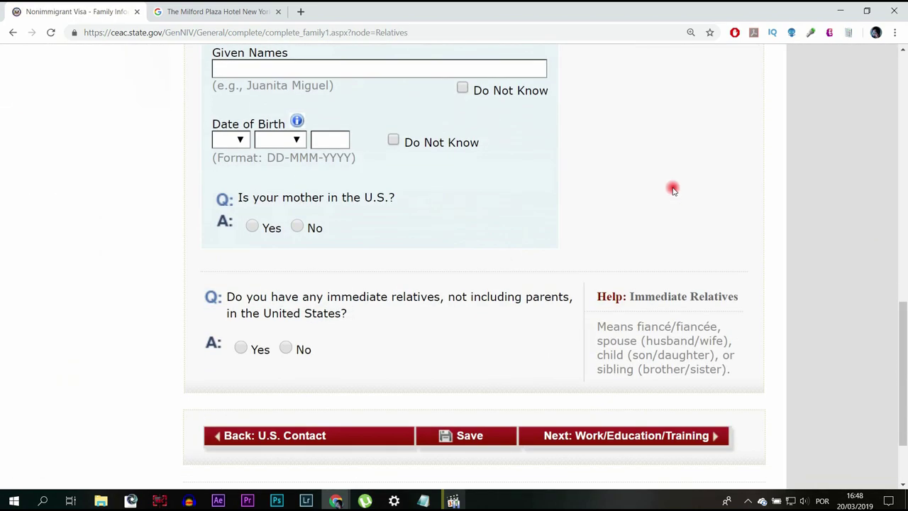
{"action": "scroll", "coordinate": [672, 188], "scroll_direction": "up", "scroll_amount": 8}
{"action": "scroll", "coordinate": [675, 184], "scroll_direction": "down", "scroll_amount": 5}
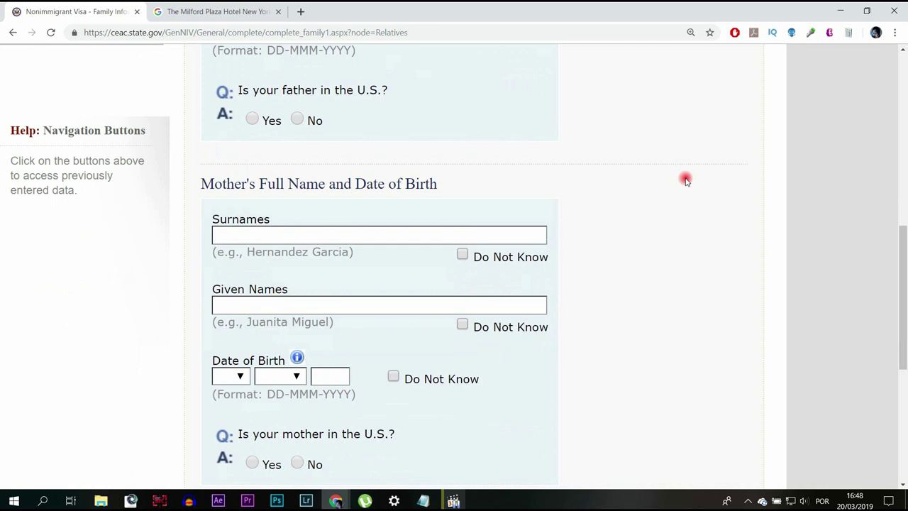
{"action": "scroll", "coordinate": [685, 180], "scroll_direction": "down", "scroll_amount": 5}
{"action": "scroll", "coordinate": [686, 178], "scroll_direction": "up", "scroll_amount": 4}
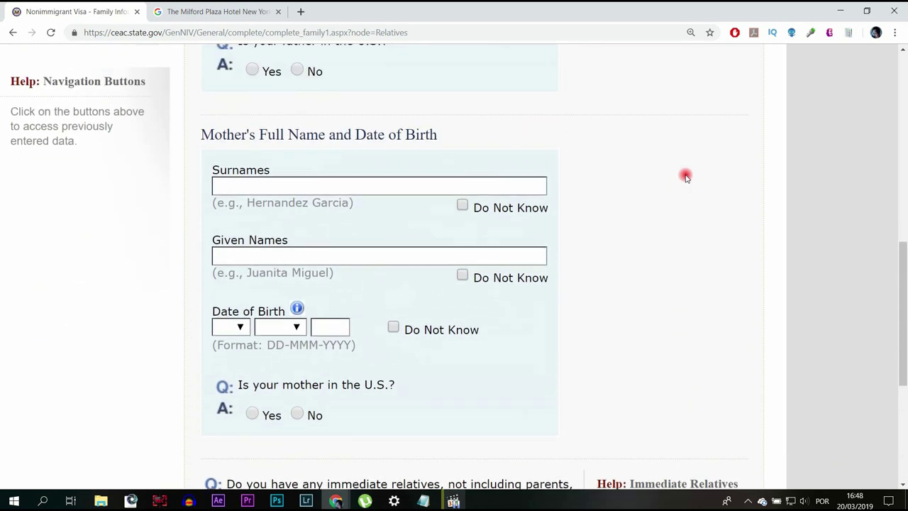
{"action": "scroll", "coordinate": [685, 177], "scroll_direction": "up", "scroll_amount": 6}
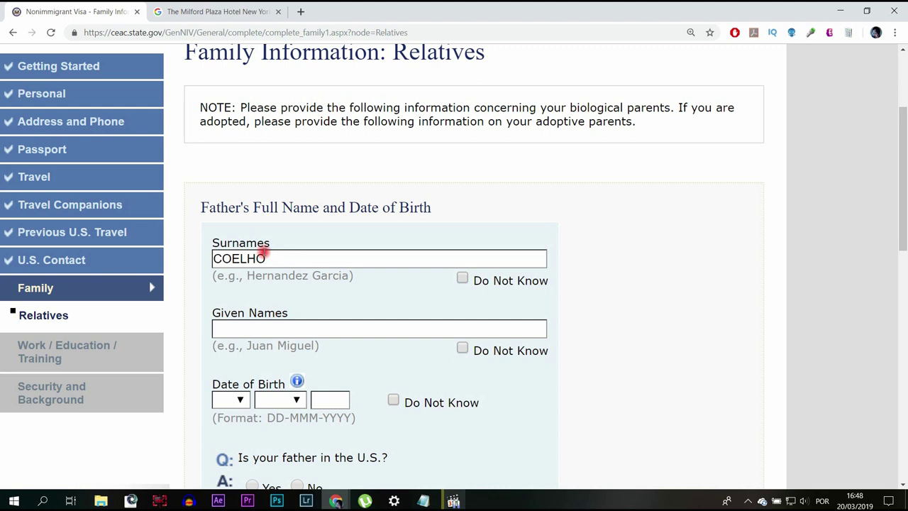
{"action": "left_click", "coordinate": [264, 329]}
{"action": "type", "text": "FERNANDO"}
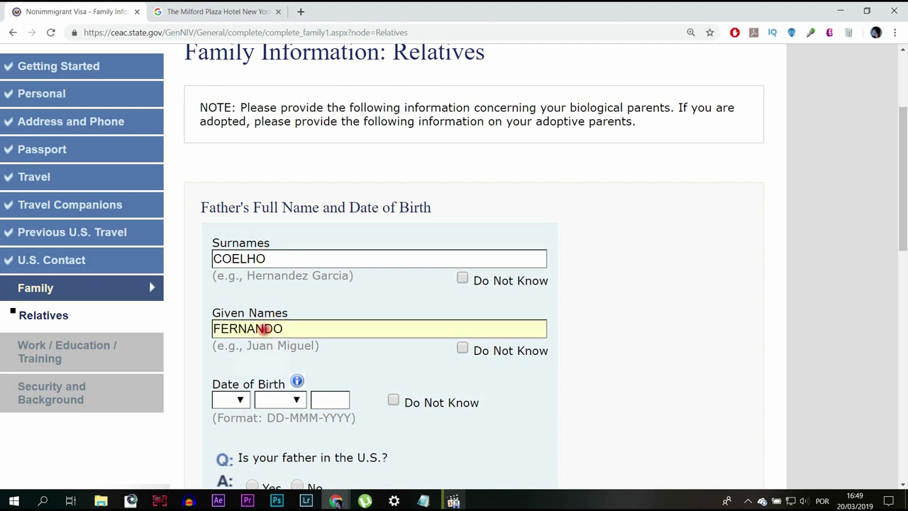
{"action": "left_click", "coordinate": [239, 400]}
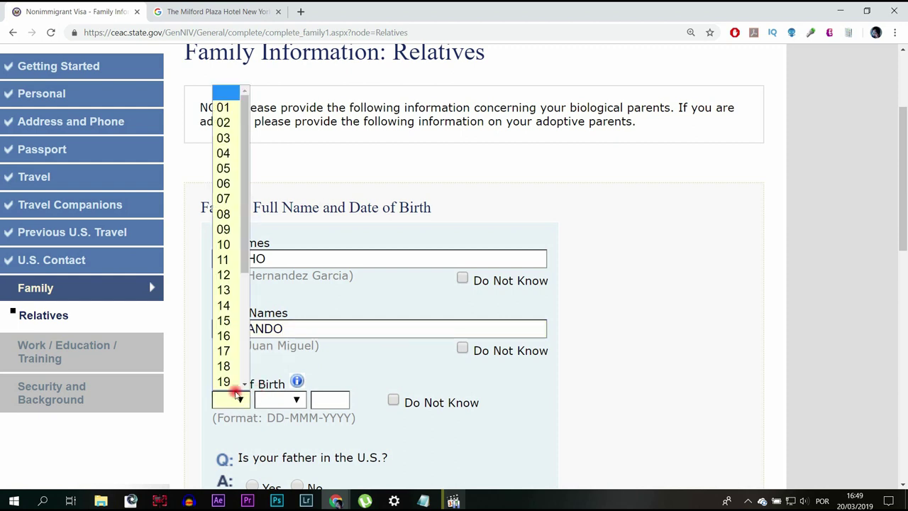
{"action": "left_click", "coordinate": [222, 381]}
{"action": "left_click", "coordinate": [287, 399]}
{"action": "left_click", "coordinate": [287, 383]}
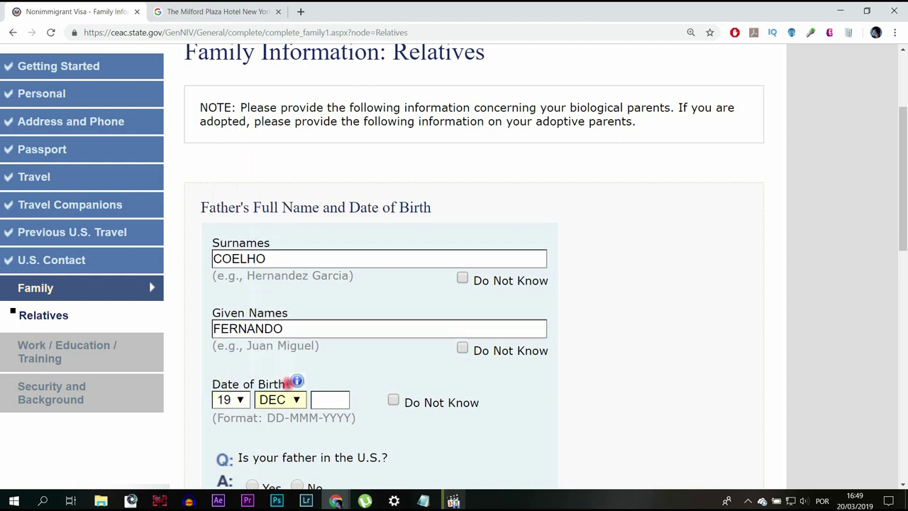
{"action": "left_click", "coordinate": [328, 399]}
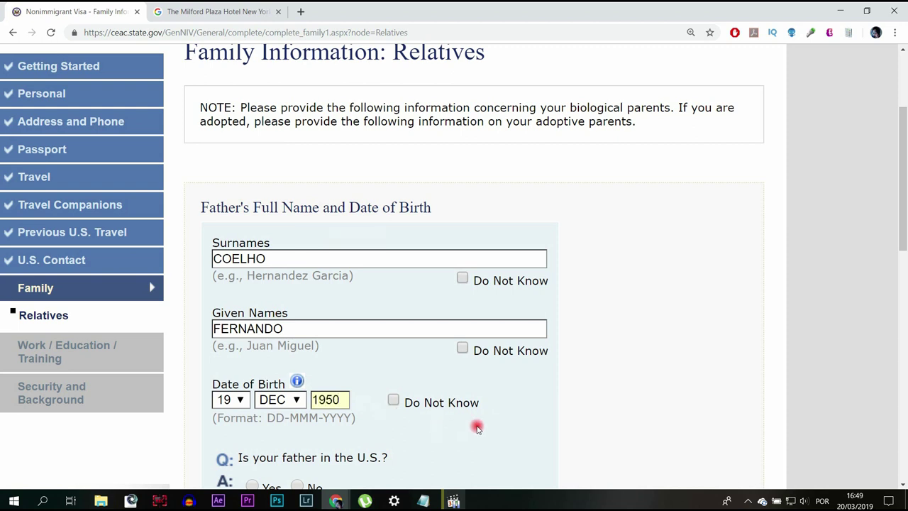
{"action": "left_click", "coordinate": [519, 420]}
{"action": "scroll", "coordinate": [497, 397], "scroll_direction": "down", "scroll_amount": 3}
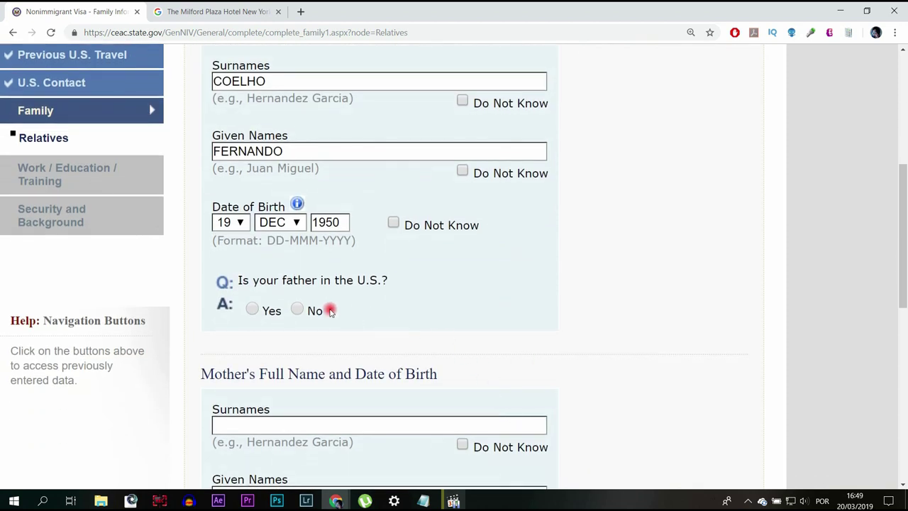
{"action": "left_click", "coordinate": [297, 309]}
{"action": "scroll", "coordinate": [596, 280], "scroll_direction": "down", "scroll_amount": 2}
{"action": "scroll", "coordinate": [602, 269], "scroll_direction": "down", "scroll_amount": 1}
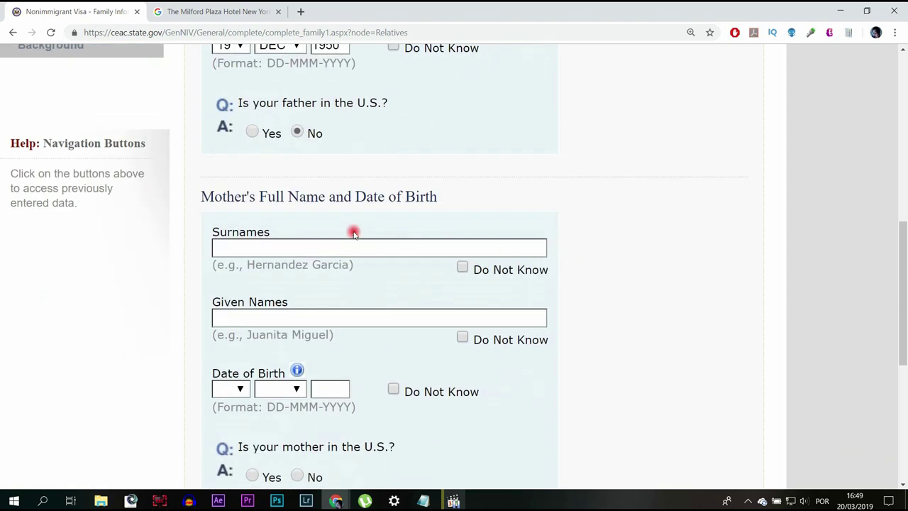
Enter the mother's surname and given names.
{"action": "left_click", "coordinate": [353, 247]}
{"action": "key", "text": "Tab"}
{"action": "left_click", "coordinate": [230, 389]}
{"action": "left_click", "coordinate": [229, 338]}
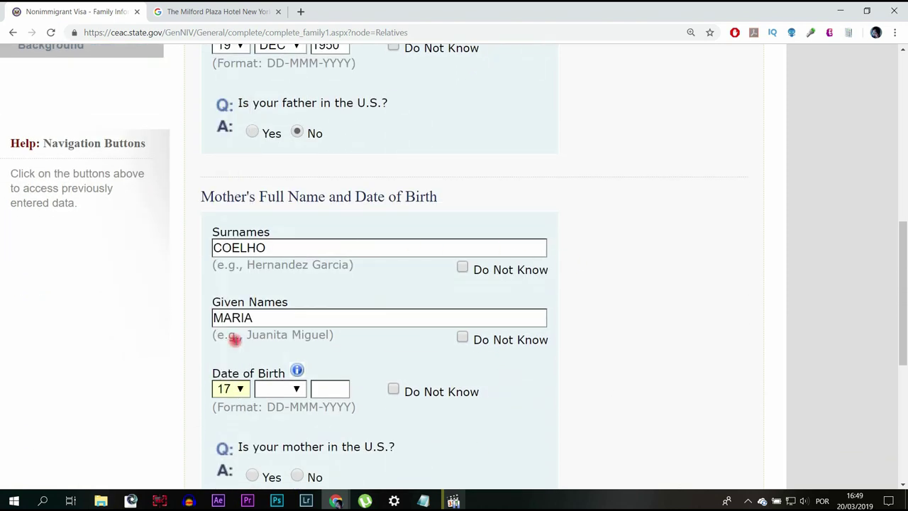
{"action": "left_click", "coordinate": [288, 389]}
{"action": "left_click", "coordinate": [281, 371]}
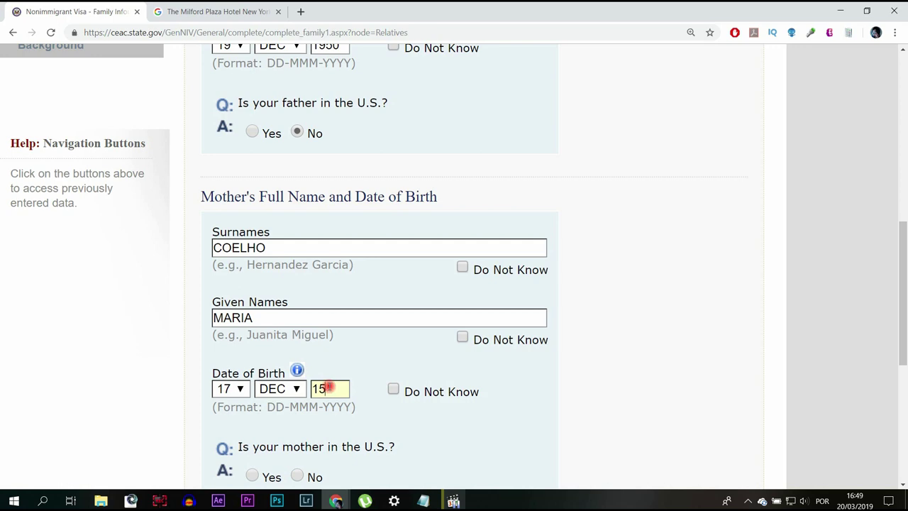
{"action": "scroll", "coordinate": [334, 388], "scroll_direction": "down", "scroll_amount": 2}
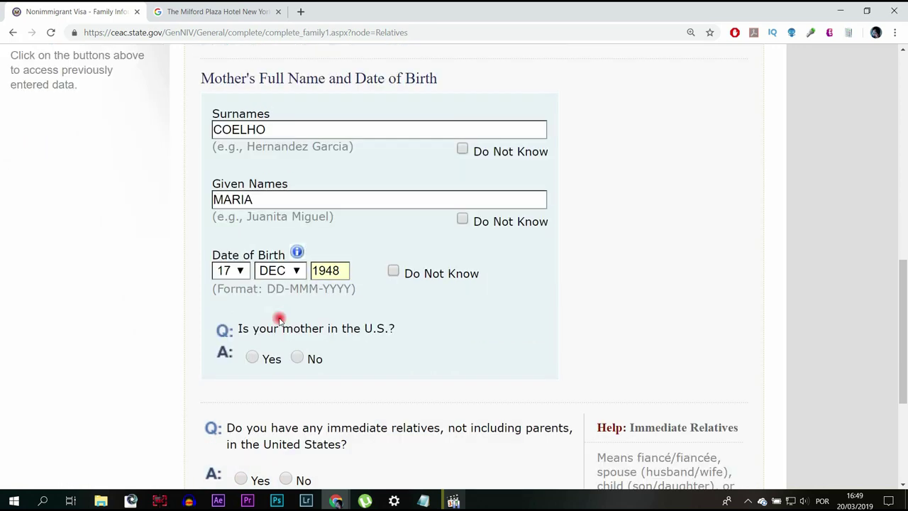
{"action": "left_click", "coordinate": [297, 358]}
{"action": "scroll", "coordinate": [471, 334], "scroll_direction": "down", "scroll_amount": 1}
{"action": "scroll", "coordinate": [471, 333], "scroll_direction": "down", "scroll_amount": 2}
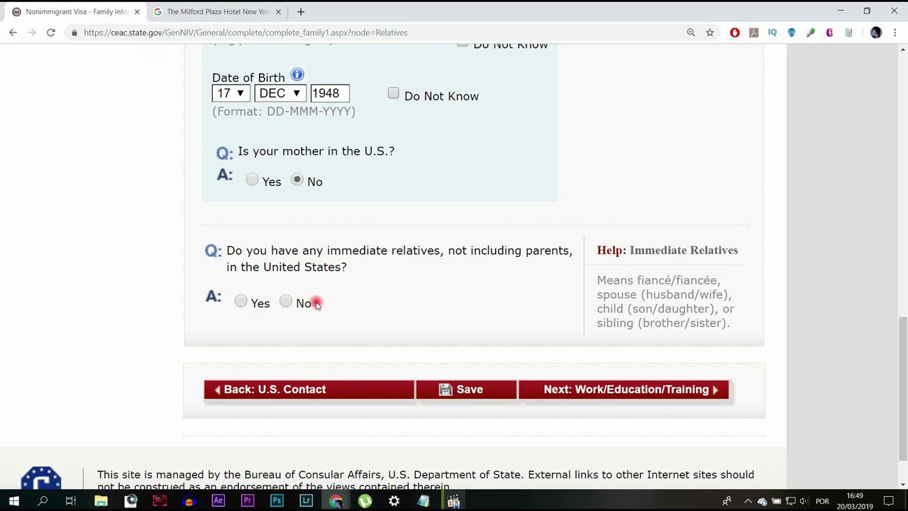
Answer No to both immediate relatives and other relatives in the U.S.
{"action": "left_click", "coordinate": [288, 304]}
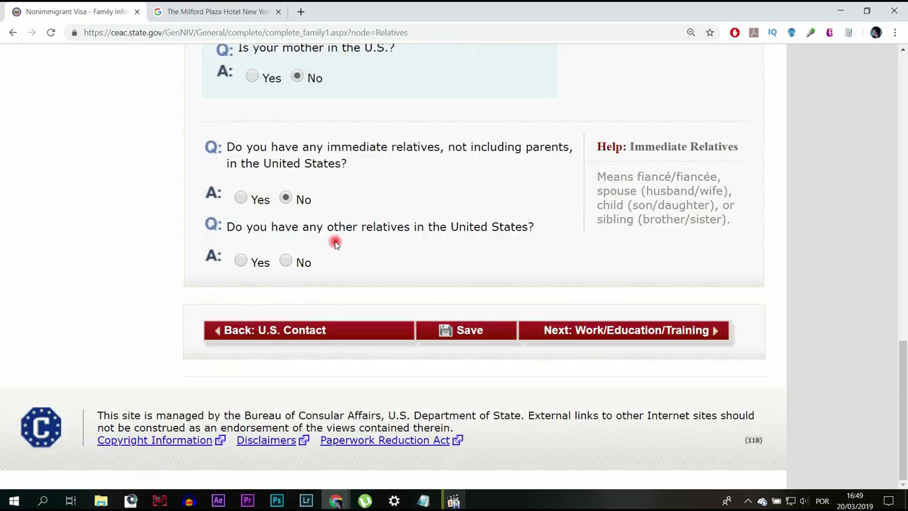
{"action": "left_click", "coordinate": [291, 261]}
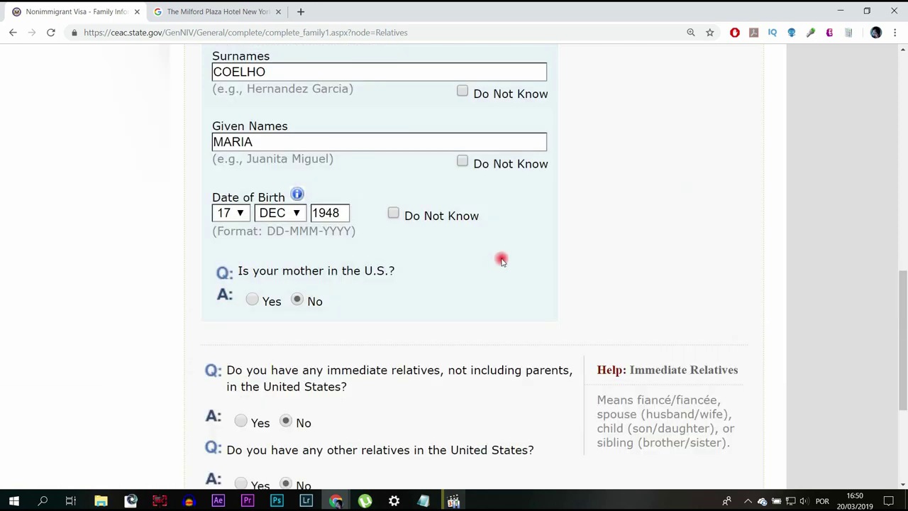
{"action": "scroll", "coordinate": [499, 263], "scroll_direction": "down", "scroll_amount": 3}
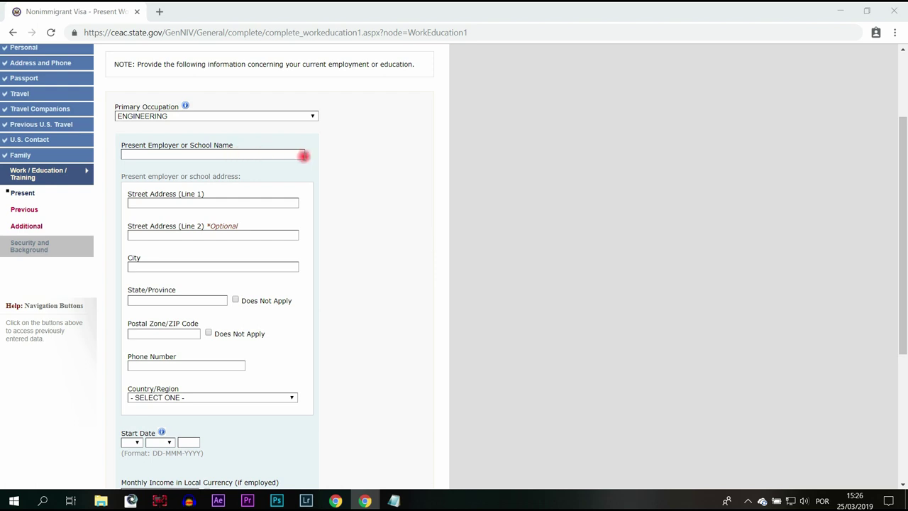
Enter INSTITUTO PAULO GOMES as the present employer's name and complete its details.
{"action": "left_click", "coordinate": [269, 154]}
{"action": "type", "text": "INSTITUTO PAULO GOMES"}
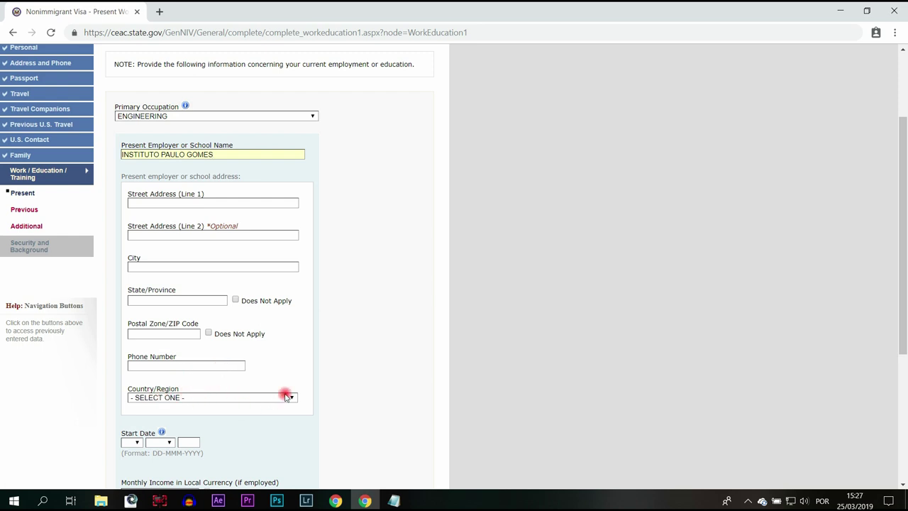
{"action": "scroll", "coordinate": [279, 396], "scroll_direction": "down", "scroll_amount": 1}
{"action": "scroll", "coordinate": [210, 381], "scroll_direction": "down", "scroll_amount": 2}
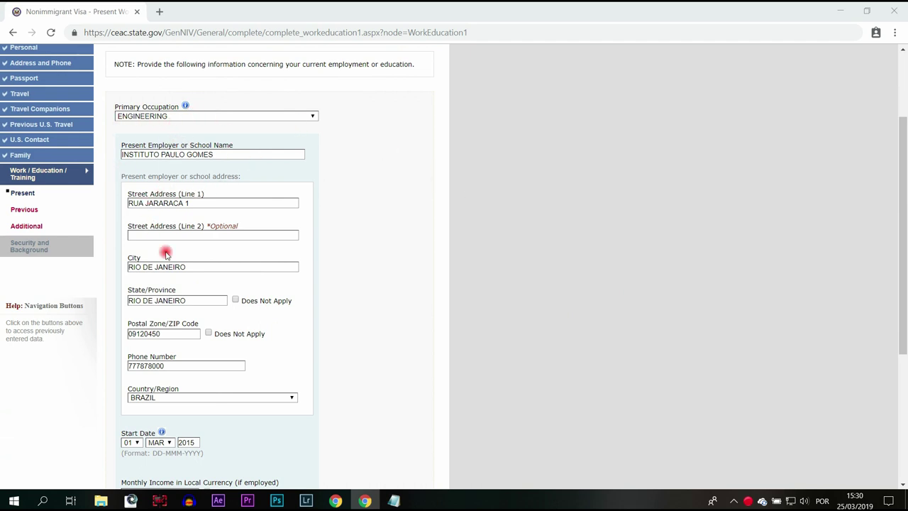
Record monthly income 2500 and the duties, then go to Previous Work/Education.
{"action": "scroll", "coordinate": [352, 337], "scroll_direction": "down", "scroll_amount": 2}
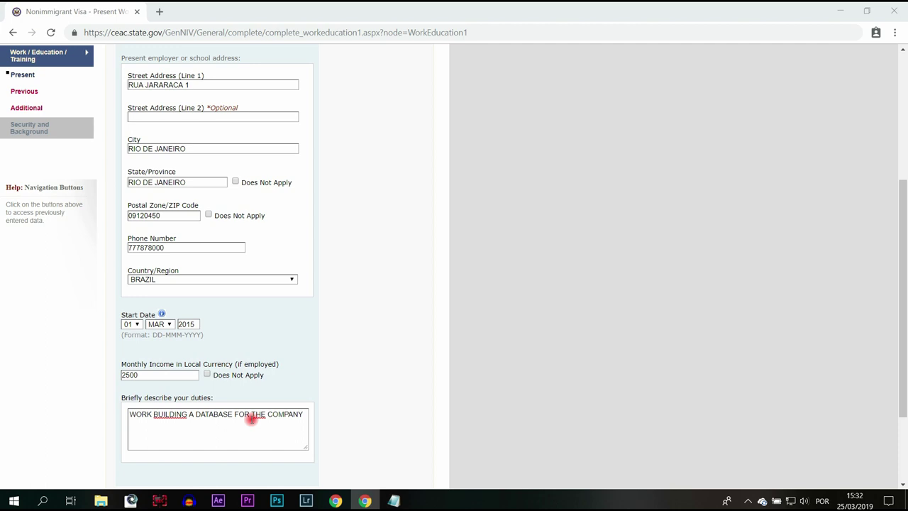
{"action": "scroll", "coordinate": [297, 300], "scroll_direction": "down", "scroll_amount": 1}
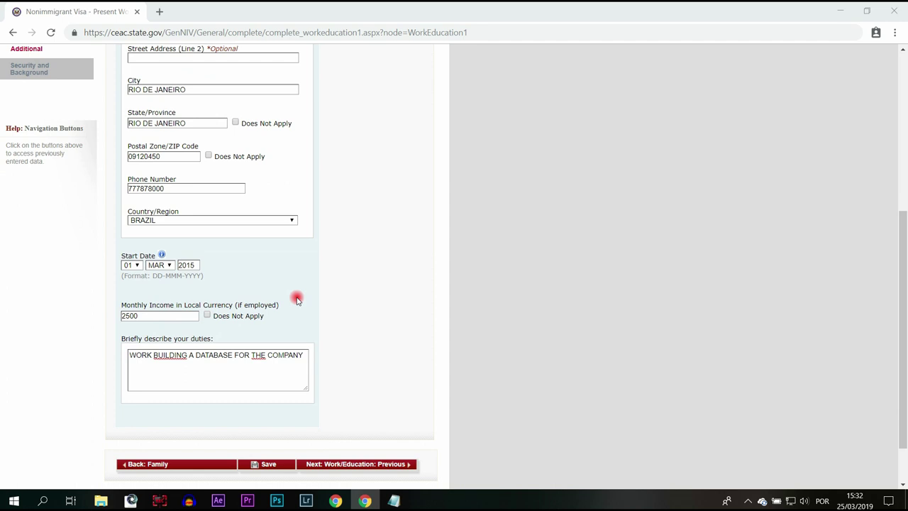
{"action": "left_click", "coordinate": [351, 464]}
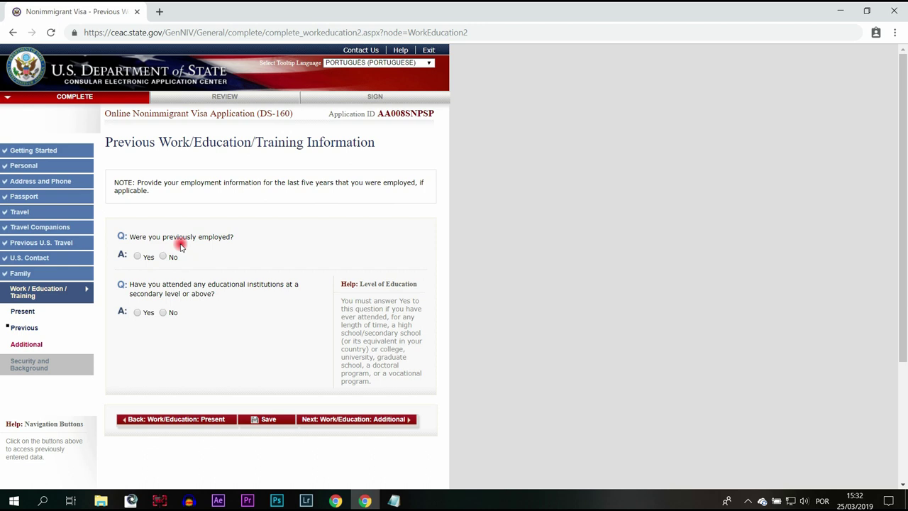
Answer Yes to previous employment and education, then remove the previous-employer block.
{"action": "left_click", "coordinate": [139, 258]}
{"action": "left_click", "coordinate": [142, 313]}
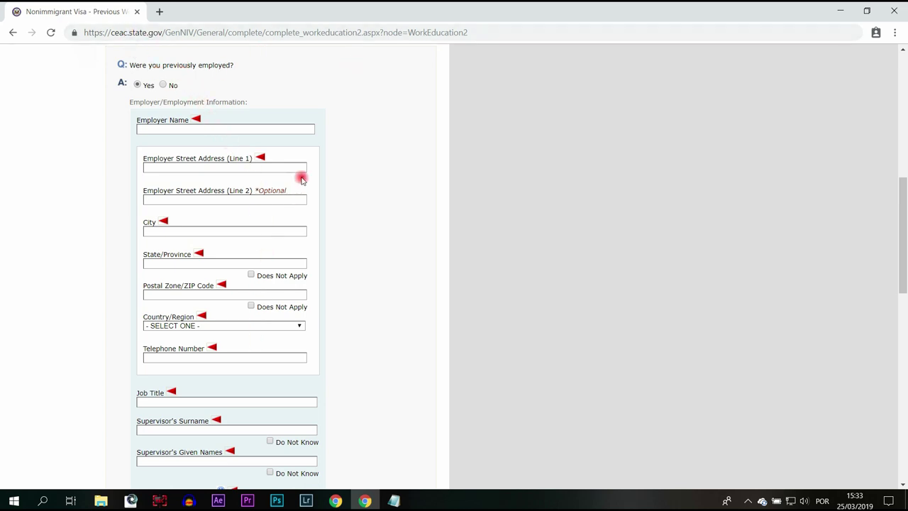
{"action": "scroll", "coordinate": [308, 217], "scroll_direction": "down", "scroll_amount": 1}
{"action": "scroll", "coordinate": [309, 216], "scroll_direction": "down", "scroll_amount": 1}
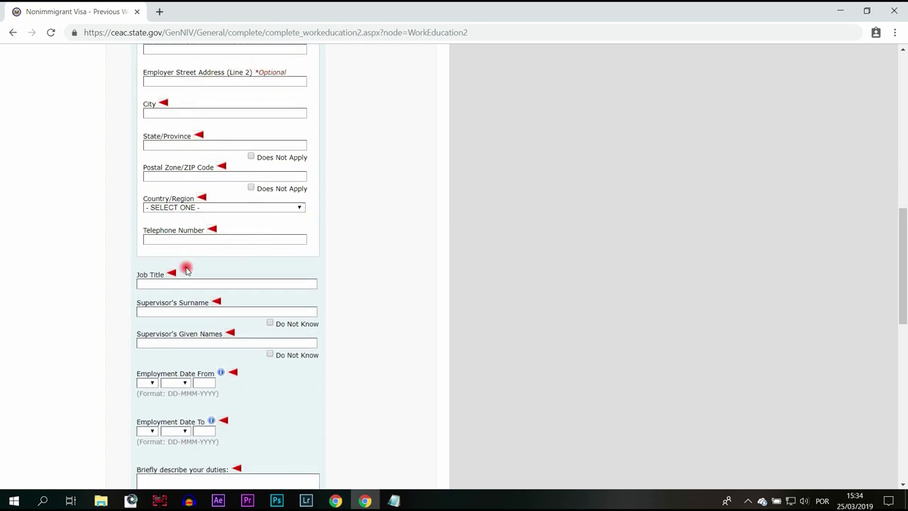
{"action": "scroll", "coordinate": [230, 163], "scroll_direction": "up", "scroll_amount": 2}
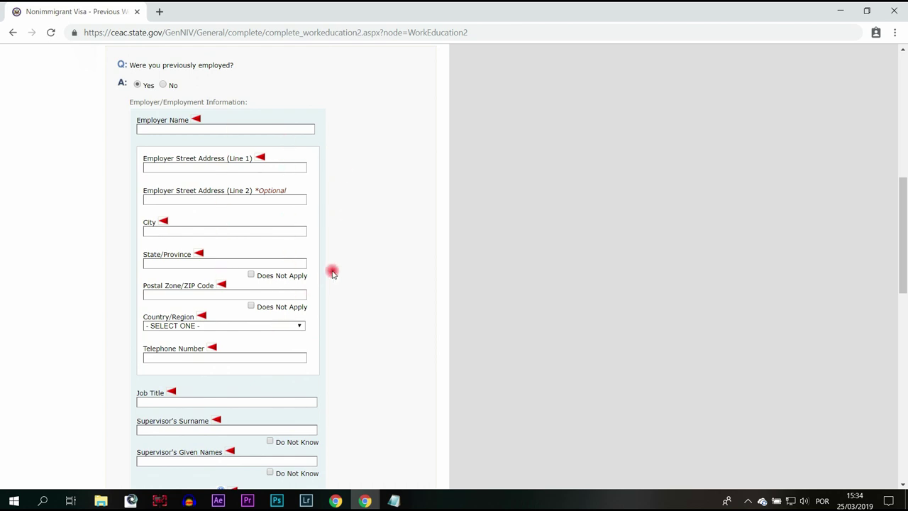
{"action": "scroll", "coordinate": [319, 259], "scroll_direction": "down", "scroll_amount": 3}
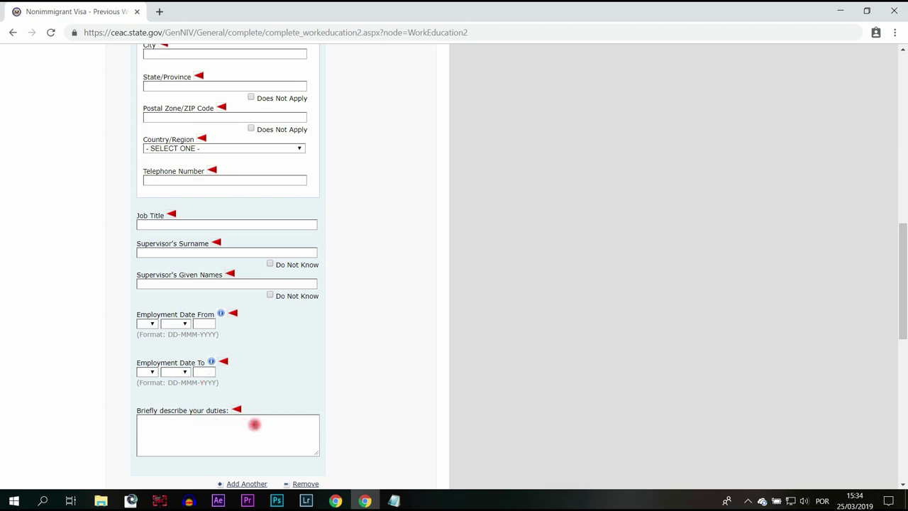
{"action": "scroll", "coordinate": [340, 398], "scroll_direction": "down", "scroll_amount": 2}
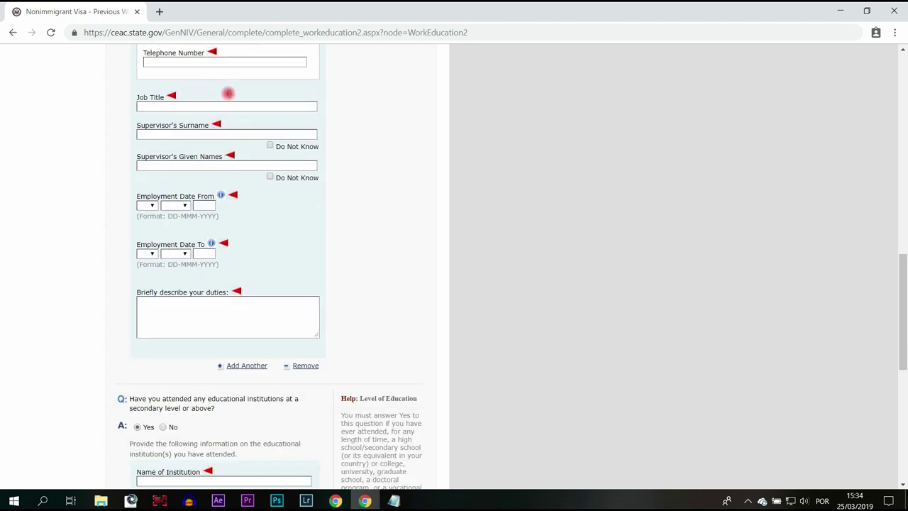
{"action": "left_click", "coordinate": [305, 366]}
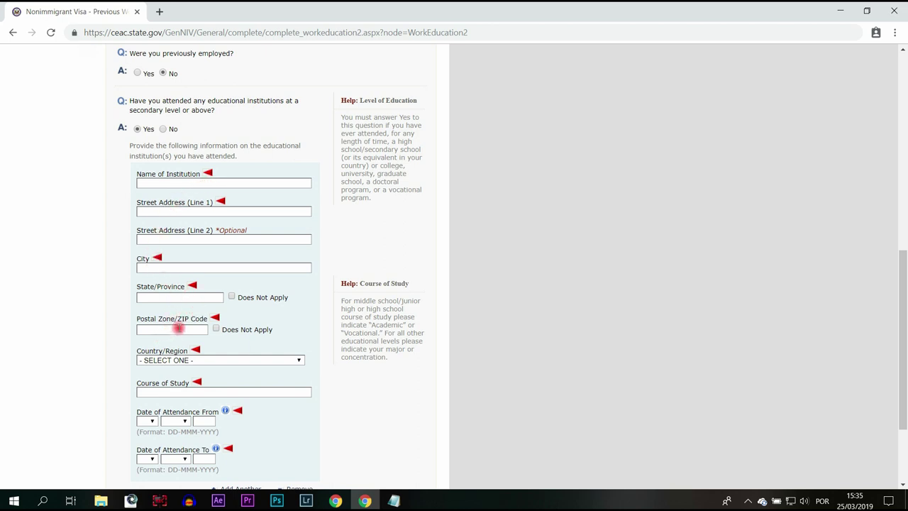
Change the education answer to No and continue to the Additional Work/Education page.
{"action": "scroll", "coordinate": [82, 351], "scroll_direction": "down", "scroll_amount": 2}
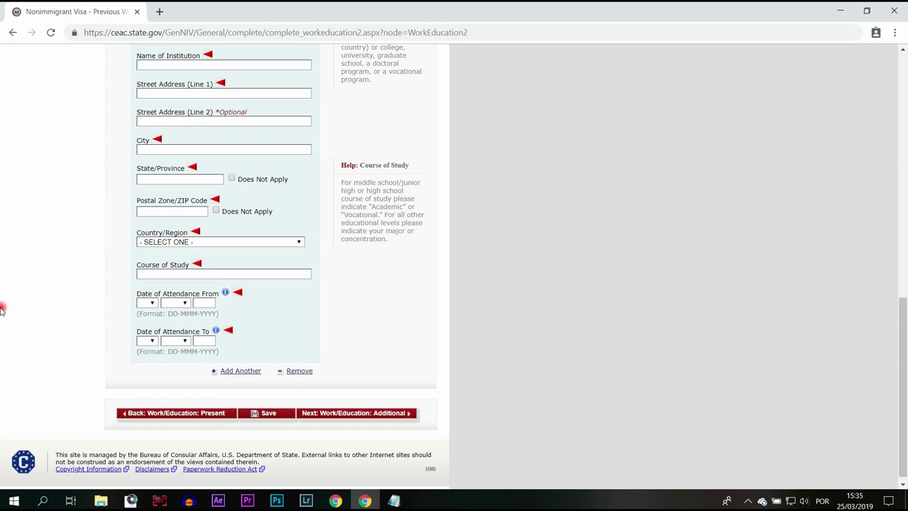
{"action": "scroll", "coordinate": [317, 344], "scroll_direction": "up", "scroll_amount": 4}
{"action": "scroll", "coordinate": [317, 344], "scroll_direction": "up", "scroll_amount": 1}
{"action": "scroll", "coordinate": [253, 308], "scroll_direction": "down", "scroll_amount": 2}
{"action": "left_click", "coordinate": [171, 248]}
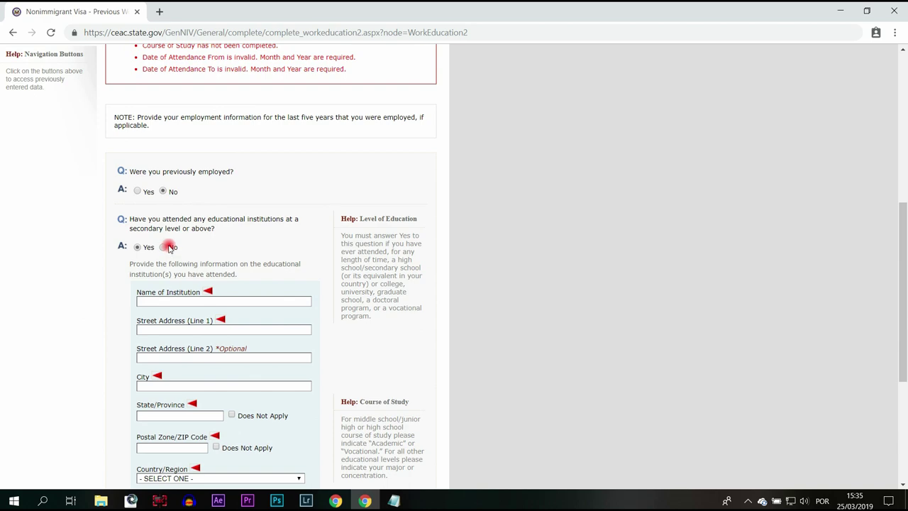
{"action": "scroll", "coordinate": [465, 236], "scroll_direction": "down", "scroll_amount": 3}
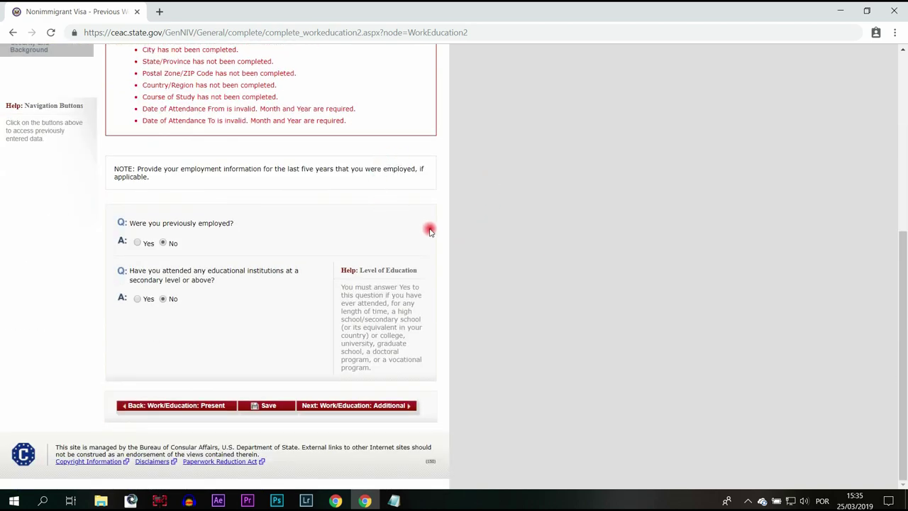
{"action": "scroll", "coordinate": [425, 228], "scroll_direction": "up", "scroll_amount": 5}
{"action": "scroll", "coordinate": [429, 230], "scroll_direction": "down", "scroll_amount": 5}
{"action": "left_click", "coordinate": [355, 405]}
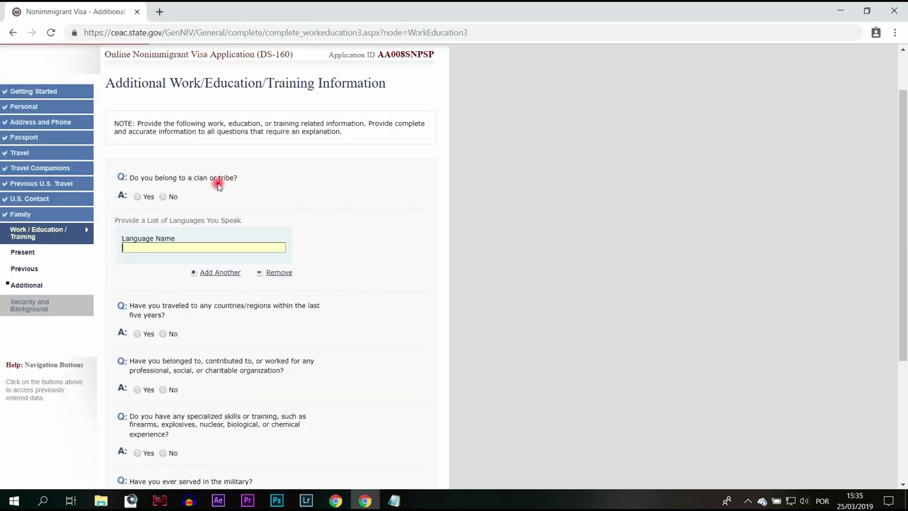
Answer No to clan or tribe, travel in the last five years, and organization involvement.
{"action": "left_click", "coordinate": [162, 197]}
{"action": "scroll", "coordinate": [284, 198], "scroll_direction": "down", "scroll_amount": 1}
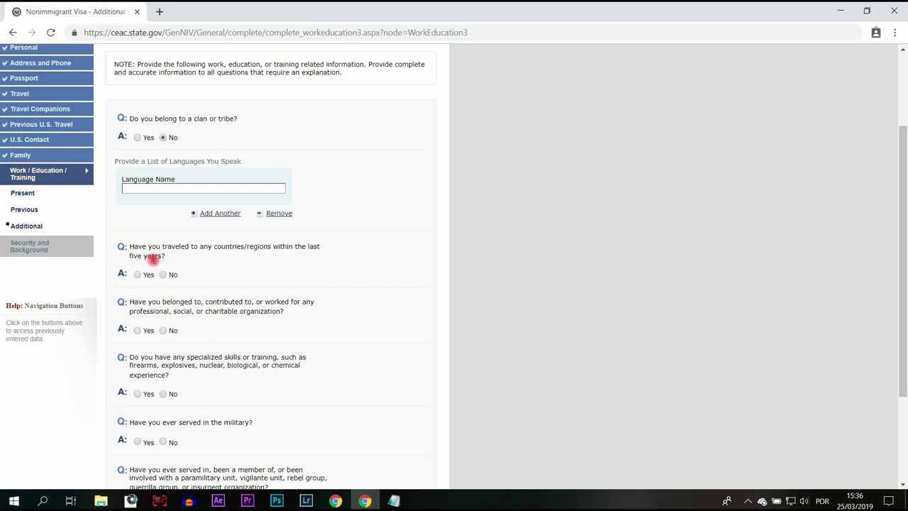
{"action": "left_click", "coordinate": [163, 276]}
{"action": "scroll", "coordinate": [174, 234], "scroll_direction": "down", "scroll_amount": 2}
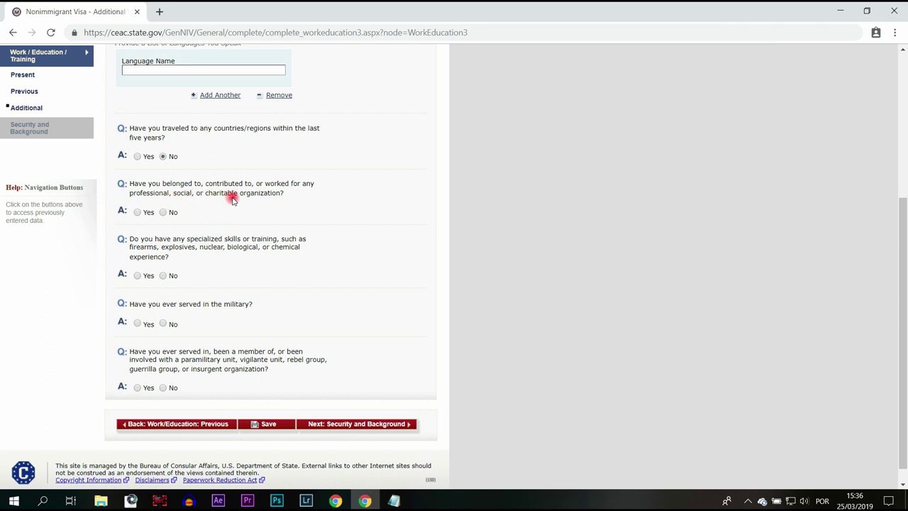
{"action": "left_click", "coordinate": [167, 213]}
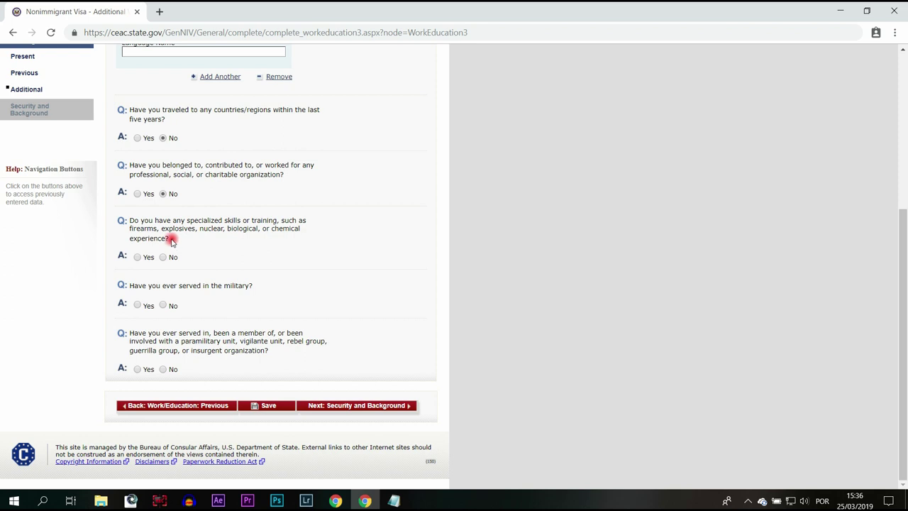
Answer No to weapons skills, military and paramilitary service, then add a second language entry.
{"action": "left_click", "coordinate": [165, 257]}
{"action": "left_click", "coordinate": [163, 305]}
{"action": "mouse_move", "coordinate": [214, 351]}
{"action": "left_click", "coordinate": [163, 370]}
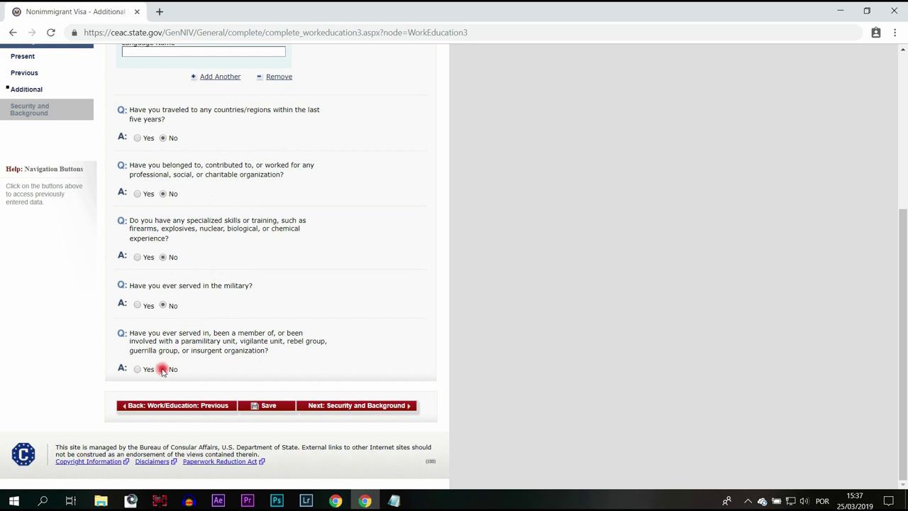
{"action": "left_click", "coordinate": [354, 408]}
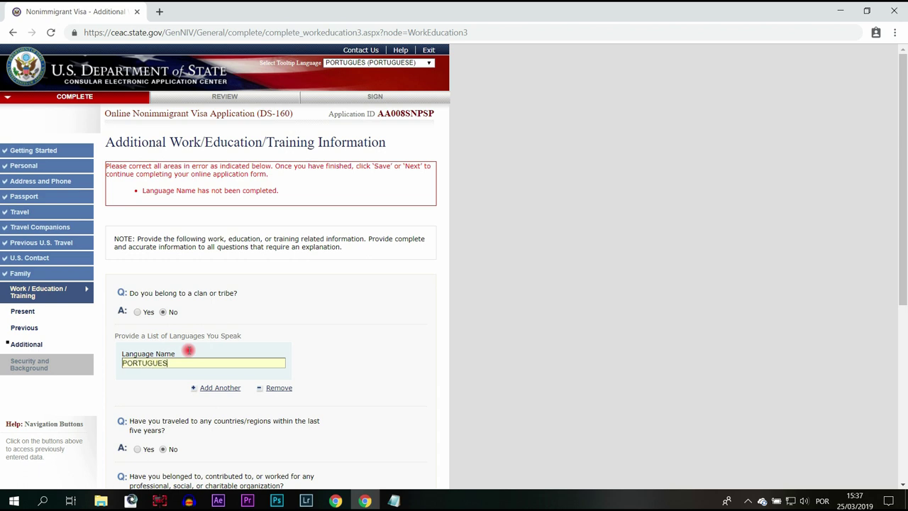
{"action": "left_click", "coordinate": [229, 386]}
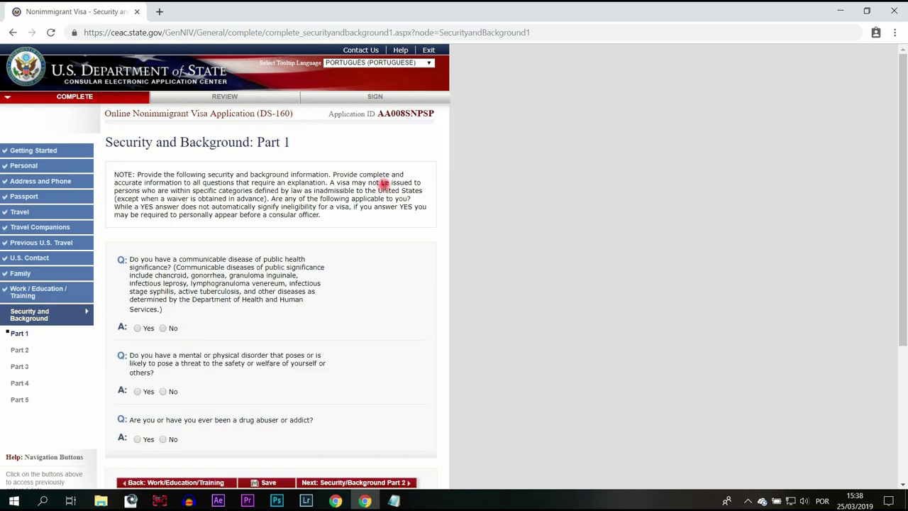
Answer No to the communicable-disease and mental or physical disorder questions.
{"action": "scroll", "coordinate": [486, 204], "scroll_direction": "down", "scroll_amount": 1}
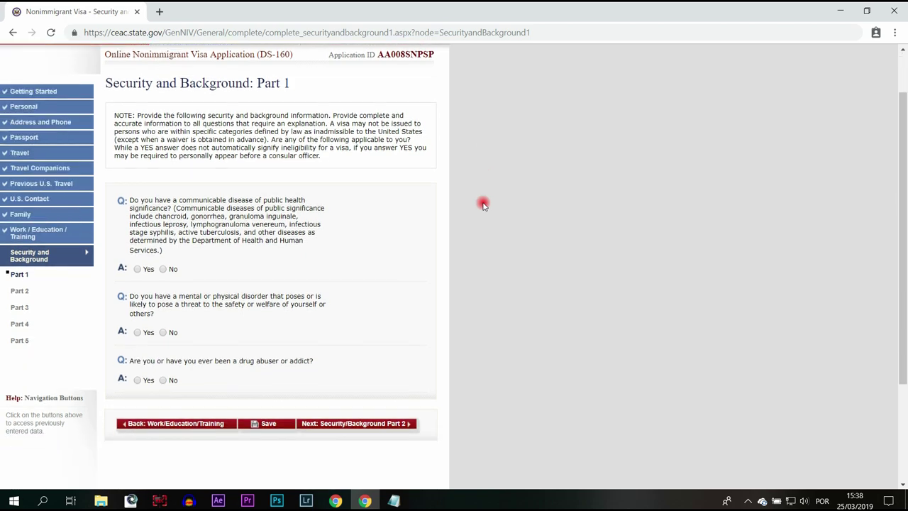
{"action": "scroll", "coordinate": [481, 204], "scroll_direction": "down", "scroll_amount": 1}
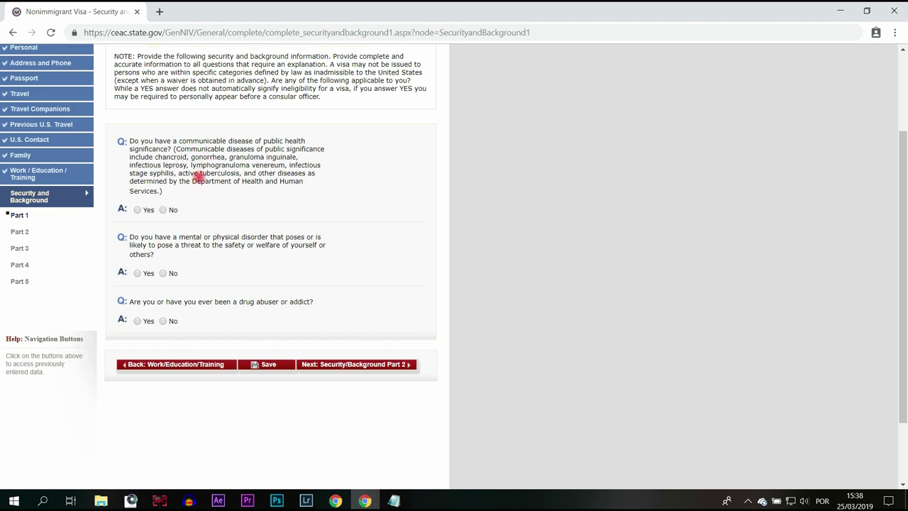
{"action": "left_click", "coordinate": [166, 211]}
{"action": "left_click", "coordinate": [163, 273]}
Answer No to drug abuse, then Part 2's arrest, controlled-substance and prostitution questions.
{"action": "left_click", "coordinate": [163, 320]}
{"action": "left_click", "coordinate": [360, 365]}
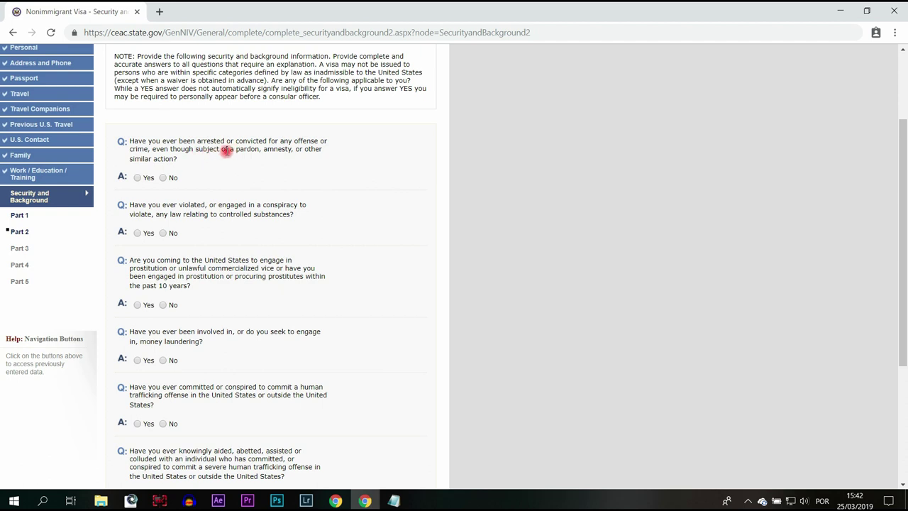
{"action": "left_click", "coordinate": [161, 178]}
{"action": "left_click", "coordinate": [163, 233]}
{"action": "mouse_move", "coordinate": [221, 276]}
{"action": "left_click", "coordinate": [163, 304]}
Answer No to money laundering and the three human-trafficking questions, then go to Part 3.
{"action": "scroll", "coordinate": [328, 286], "scroll_direction": "down", "scroll_amount": 1}
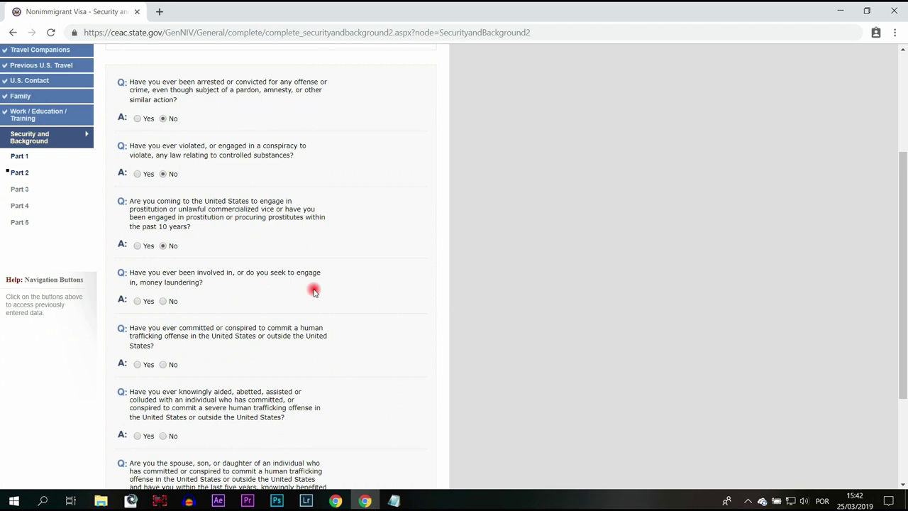
{"action": "left_click", "coordinate": [162, 301]}
{"action": "scroll", "coordinate": [393, 291], "scroll_direction": "down", "scroll_amount": 3}
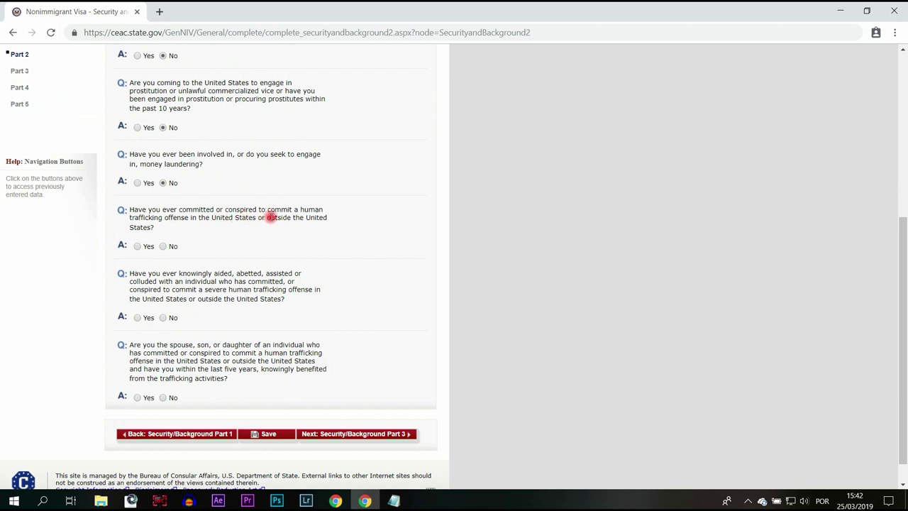
{"action": "left_click", "coordinate": [170, 244]}
{"action": "left_click", "coordinate": [166, 318]}
{"action": "scroll", "coordinate": [217, 344], "scroll_direction": "down", "scroll_amount": 1}
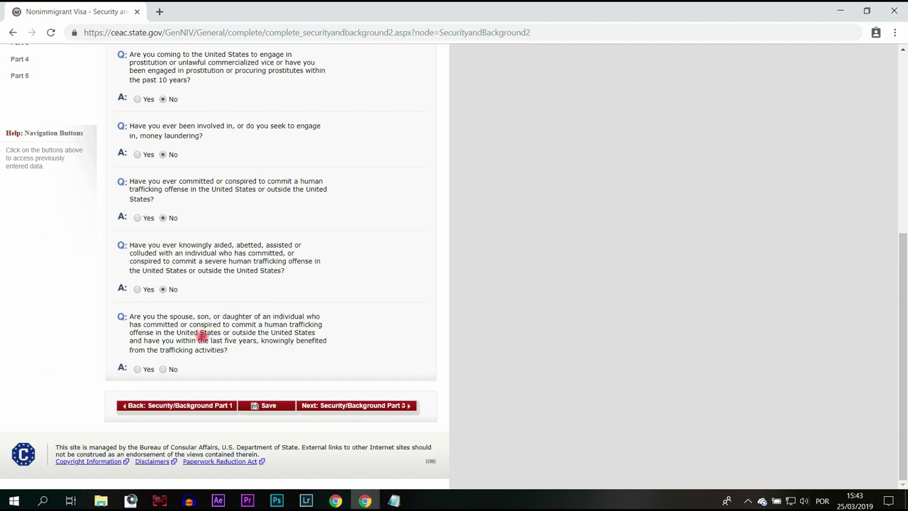
{"action": "left_click", "coordinate": [163, 369]}
{"action": "left_click", "coordinate": [369, 408]}
{"action": "scroll", "coordinate": [378, 226], "scroll_direction": "down", "scroll_amount": 1}
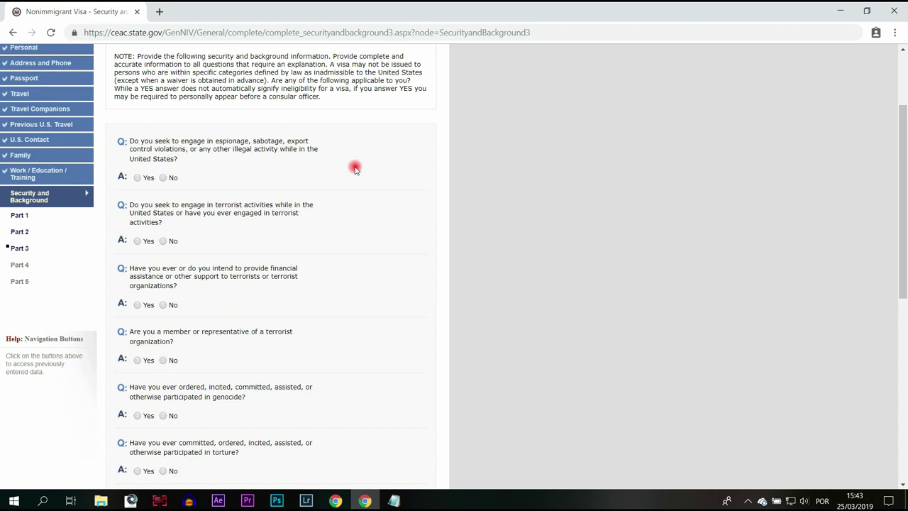
Answer No to espionage, terrorist activity, terrorist financing and terrorist-organization membership.
{"action": "left_click", "coordinate": [163, 178]}
{"action": "left_click", "coordinate": [163, 241]}
{"action": "left_click", "coordinate": [163, 305]}
{"action": "left_click", "coordinate": [171, 360]}
{"action": "scroll", "coordinate": [347, 300], "scroll_direction": "down", "scroll_amount": 2}
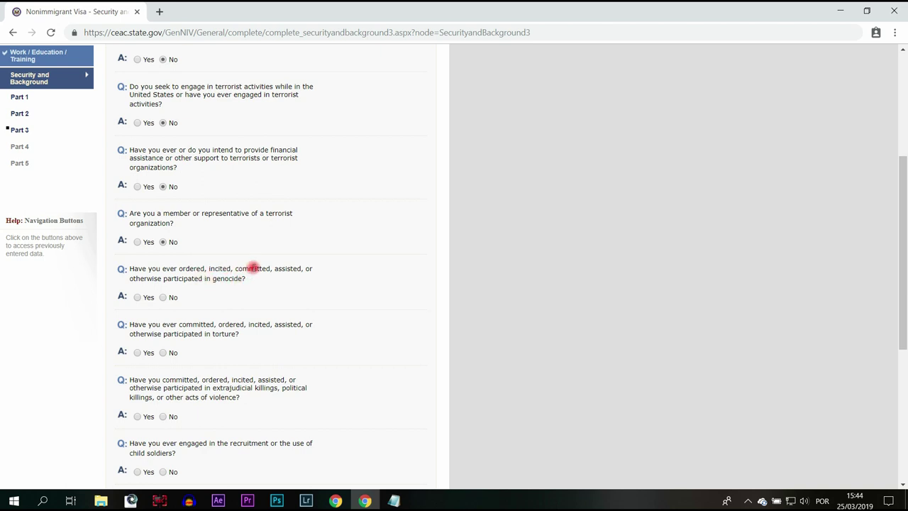
Answer No to the genocide, torture, extrajudicial killings and child soldiers questions.
{"action": "left_click", "coordinate": [164, 297]}
{"action": "left_click", "coordinate": [164, 353]}
{"action": "scroll", "coordinate": [392, 284], "scroll_direction": "down", "scroll_amount": 2}
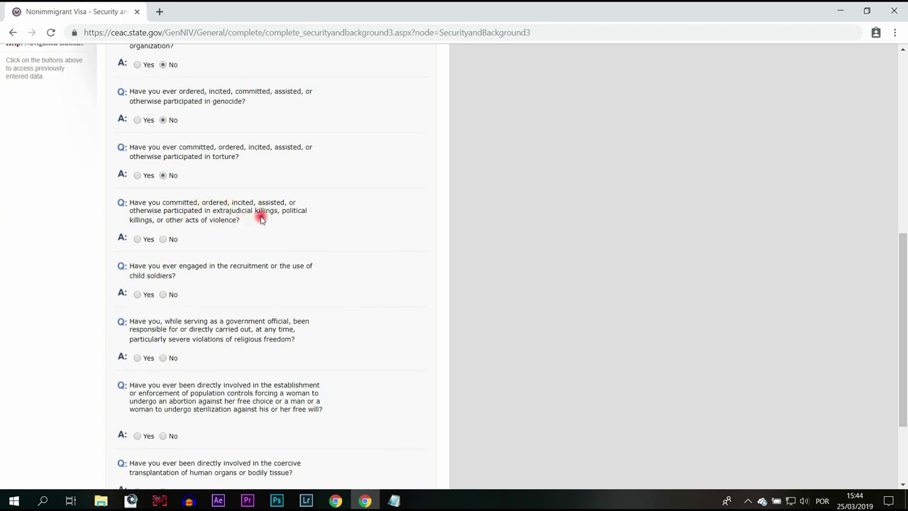
{"action": "left_click", "coordinate": [163, 240]}
{"action": "left_click", "coordinate": [163, 295]}
{"action": "scroll", "coordinate": [308, 237], "scroll_direction": "down", "scroll_amount": 2}
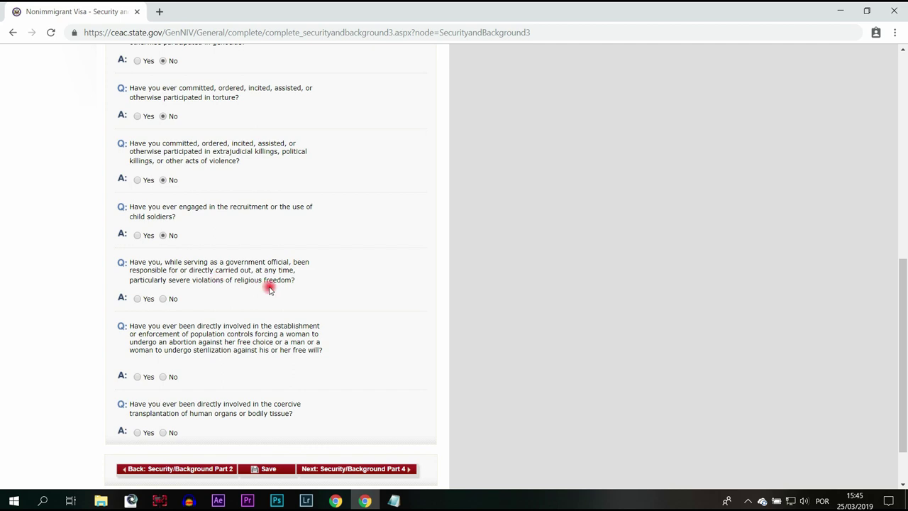
Answer No to religious freedom, forced abortion/sterilization and organ transplantation, then go to Part 4.
{"action": "left_click", "coordinate": [164, 299]}
{"action": "left_click", "coordinate": [162, 377]}
{"action": "left_click", "coordinate": [163, 433]}
{"action": "left_click", "coordinate": [355, 468]}
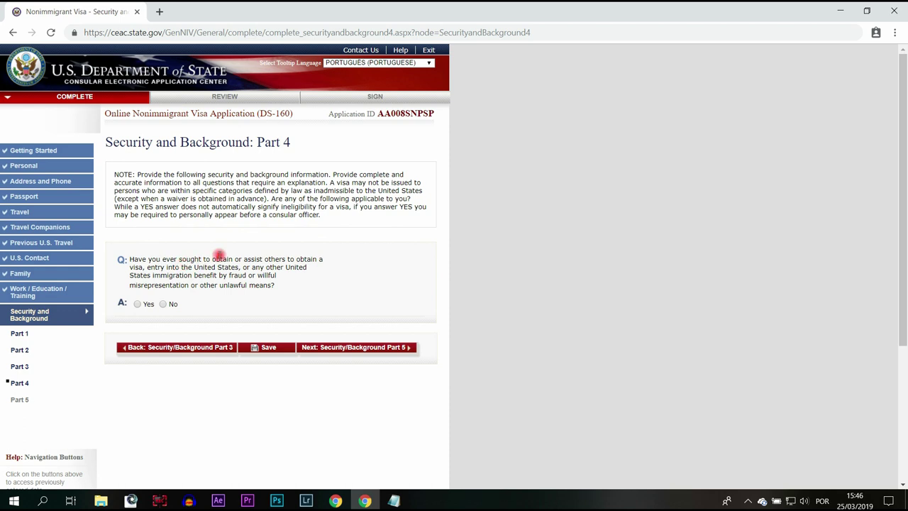
Answer No to visa fraud, then to the child custody, unlawful voting and tax-renunciation questions.
{"action": "left_click", "coordinate": [162, 304]}
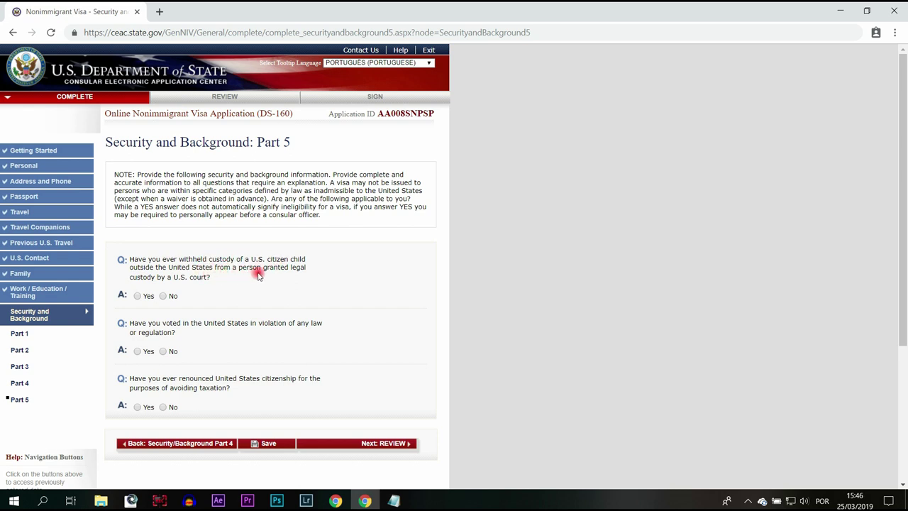
{"action": "left_click", "coordinate": [162, 296]}
{"action": "left_click", "coordinate": [164, 351]}
{"action": "left_click", "coordinate": [164, 409]}
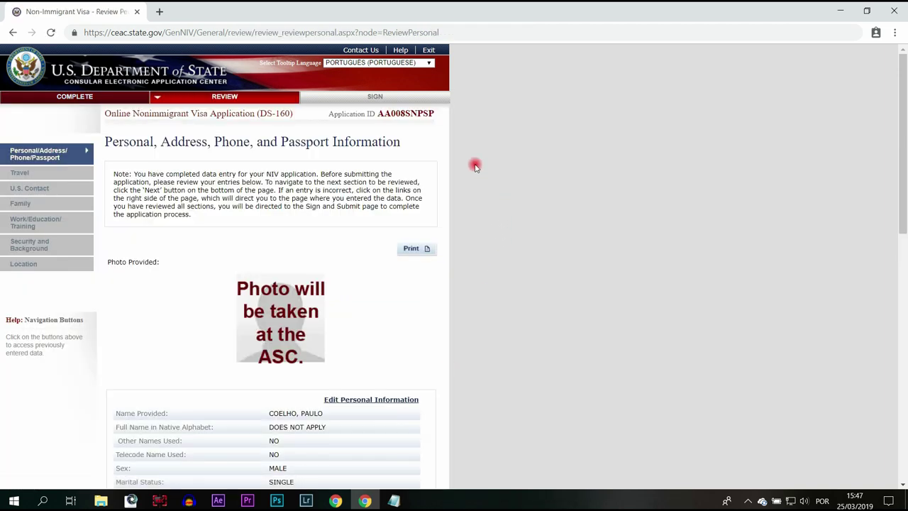
Review the personal, address, phone and passport information, then go to the Travel review.
{"action": "scroll", "coordinate": [475, 160], "scroll_direction": "down", "scroll_amount": 1}
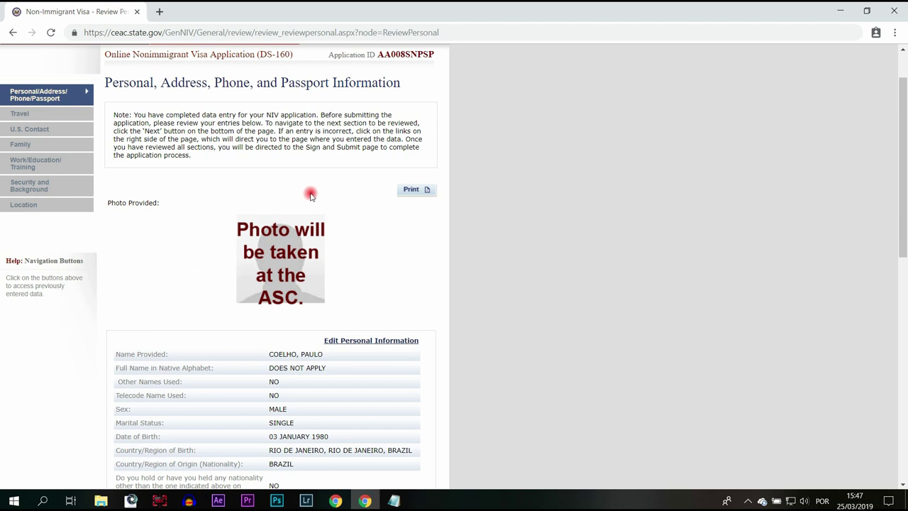
{"action": "scroll", "coordinate": [345, 201], "scroll_direction": "down", "scroll_amount": 2}
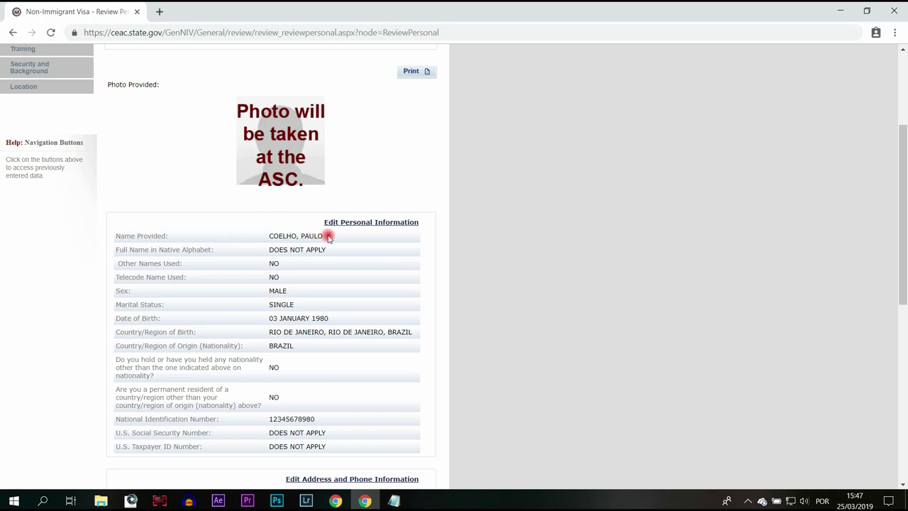
{"action": "scroll", "coordinate": [373, 248], "scroll_direction": "down", "scroll_amount": 3}
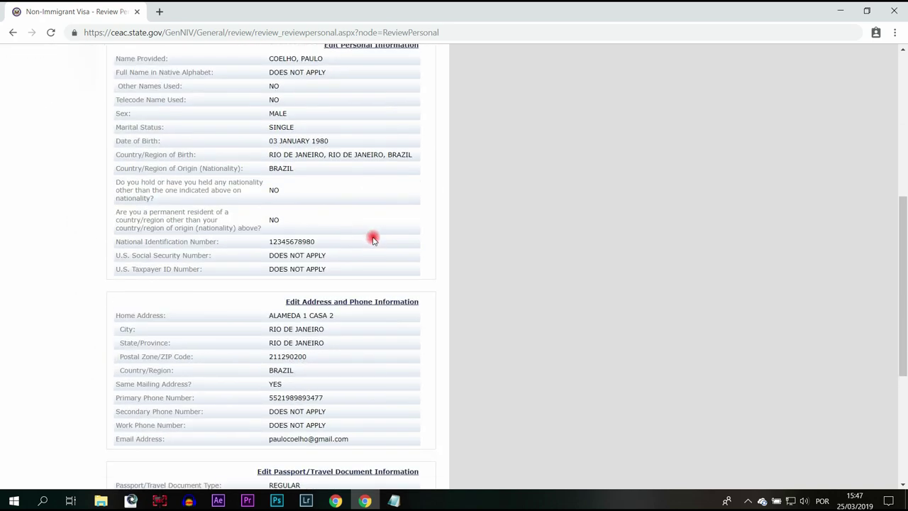
{"action": "scroll", "coordinate": [356, 140], "scroll_direction": "down", "scroll_amount": 3}
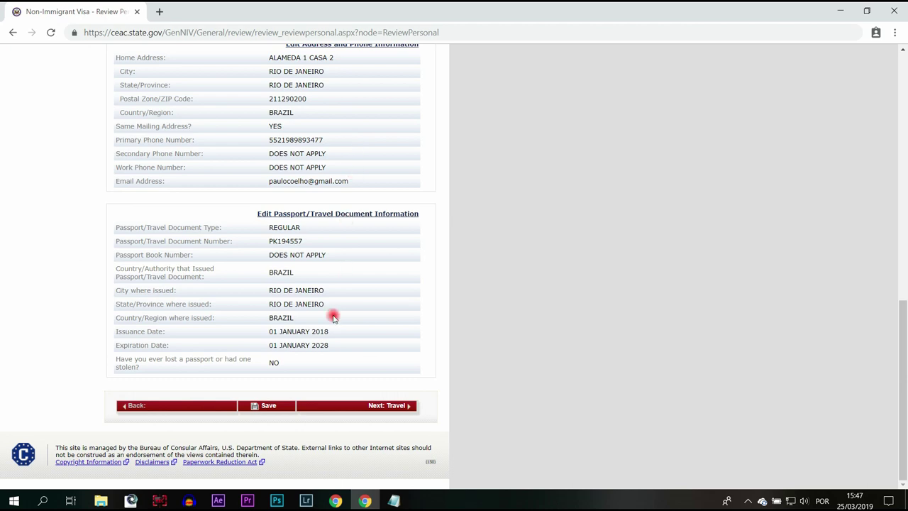
{"action": "scroll", "coordinate": [365, 319], "scroll_direction": "up", "scroll_amount": 9}
{"action": "scroll", "coordinate": [367, 326], "scroll_direction": "down", "scroll_amount": 4}
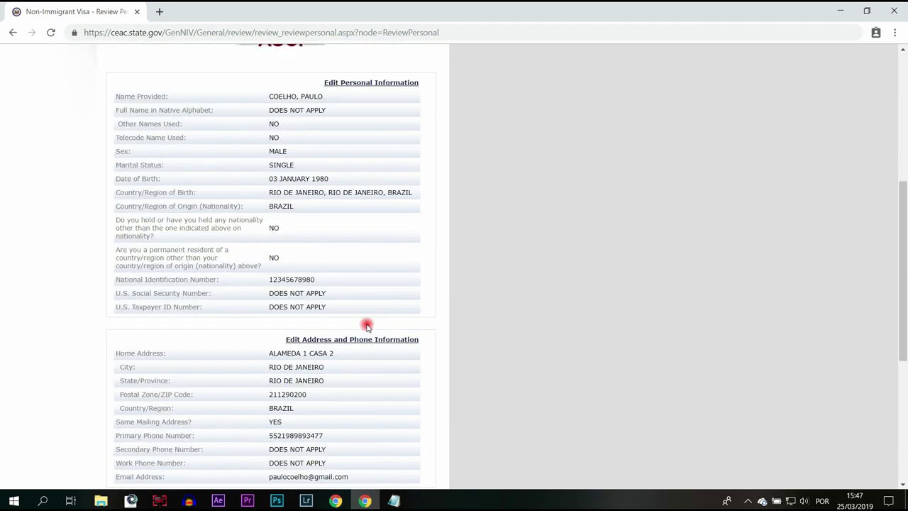
{"action": "scroll", "coordinate": [367, 326], "scroll_direction": "down", "scroll_amount": 5}
{"action": "left_click", "coordinate": [398, 401]}
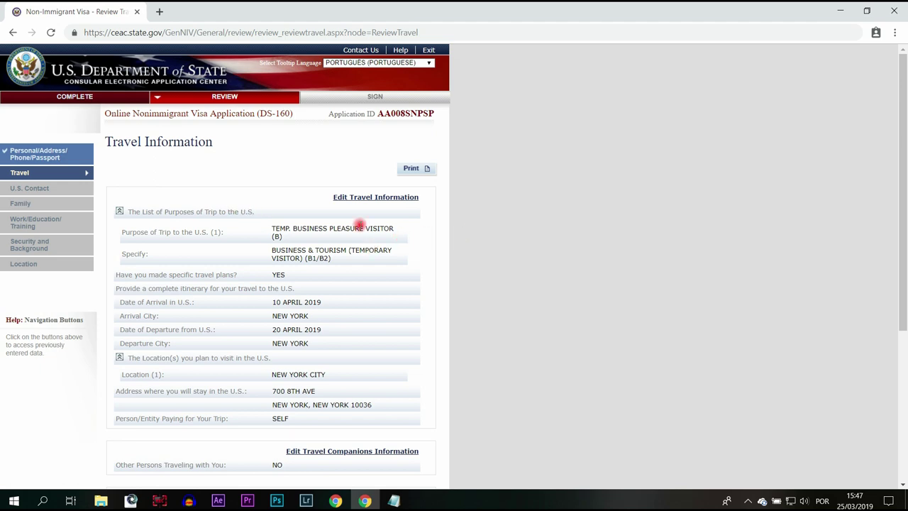
Review the travel and U.S. contact information and continue to Sign and Submit.
{"action": "scroll", "coordinate": [372, 224], "scroll_direction": "down", "scroll_amount": 1}
{"action": "scroll", "coordinate": [372, 223], "scroll_direction": "down", "scroll_amount": 3}
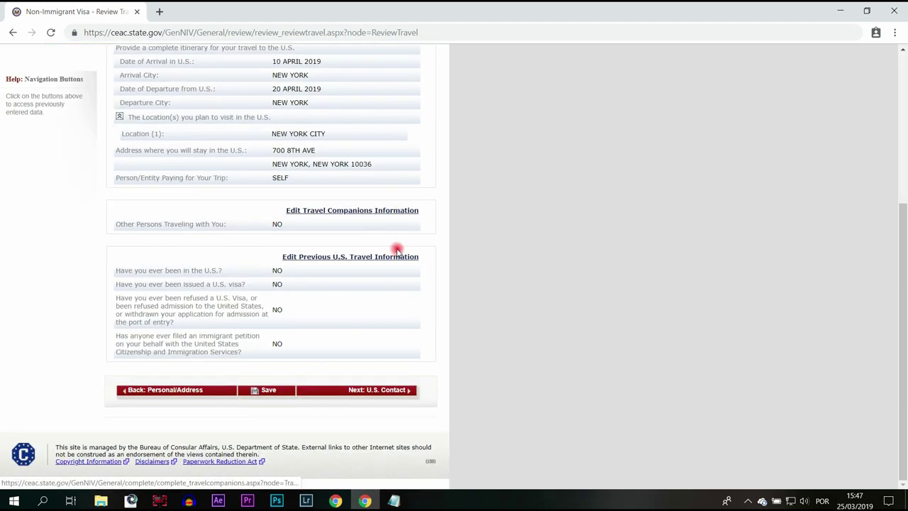
{"action": "left_click", "coordinate": [378, 392]}
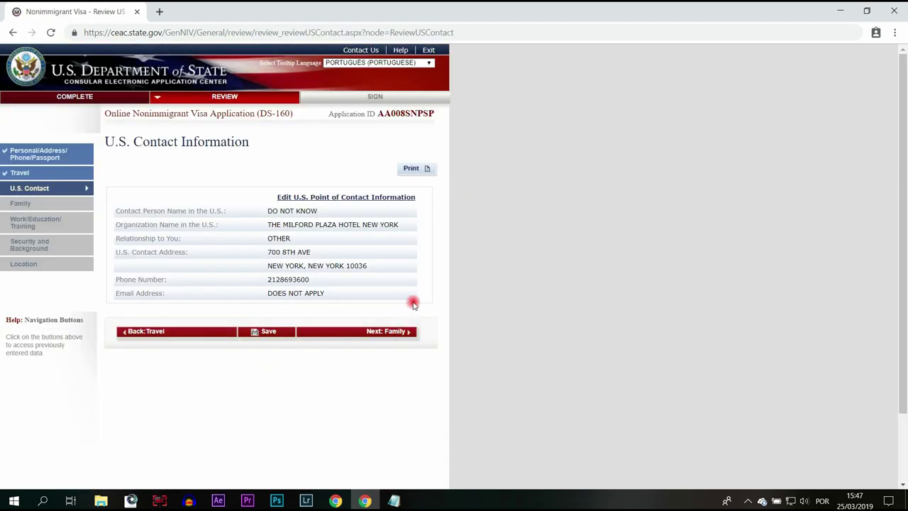
{"action": "left_click", "coordinate": [387, 333]}
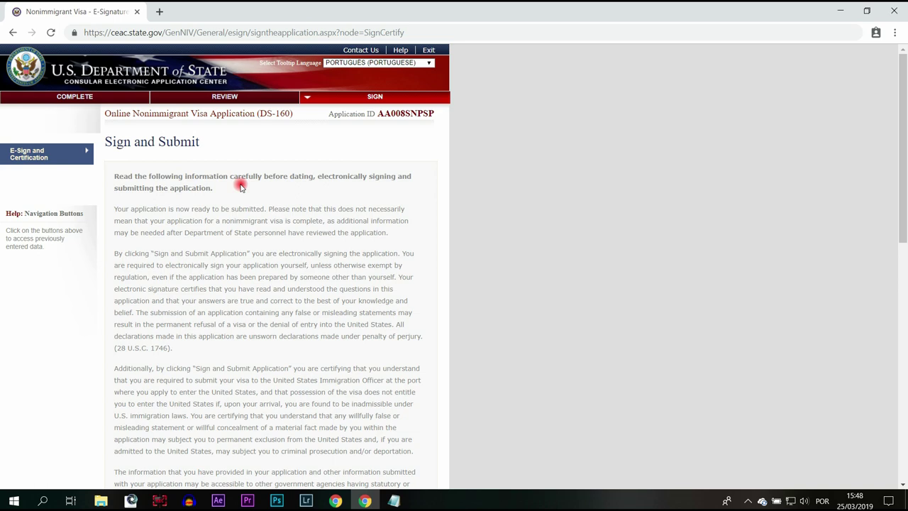
Answer No to the preparer question, then sign with the passport number and the verification code.
{"action": "scroll", "coordinate": [283, 174], "scroll_direction": "down", "scroll_amount": 6}
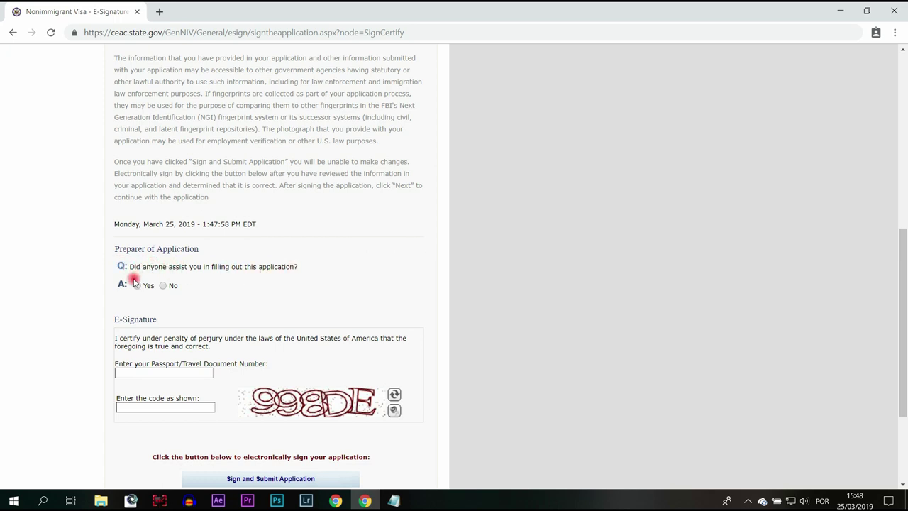
{"action": "left_click", "coordinate": [165, 286]}
{"action": "left_click", "coordinate": [139, 227]}
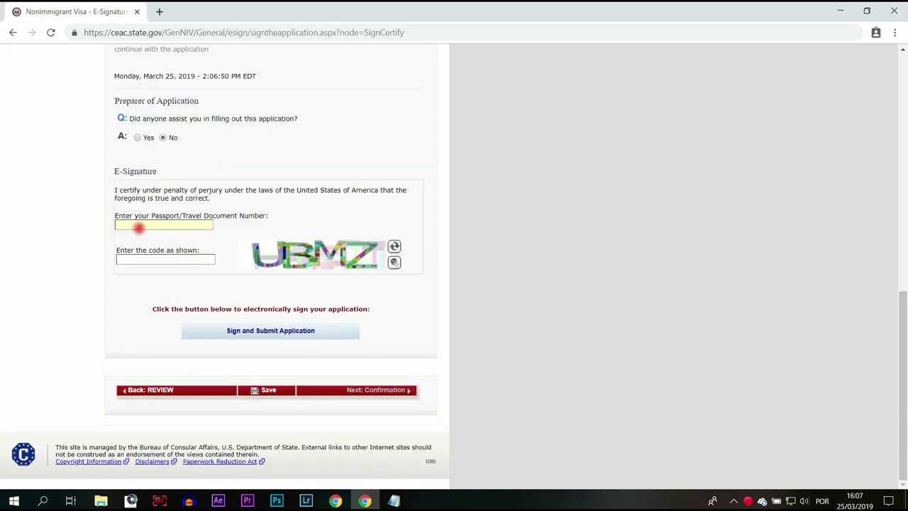
{"action": "left_click", "coordinate": [136, 261]}
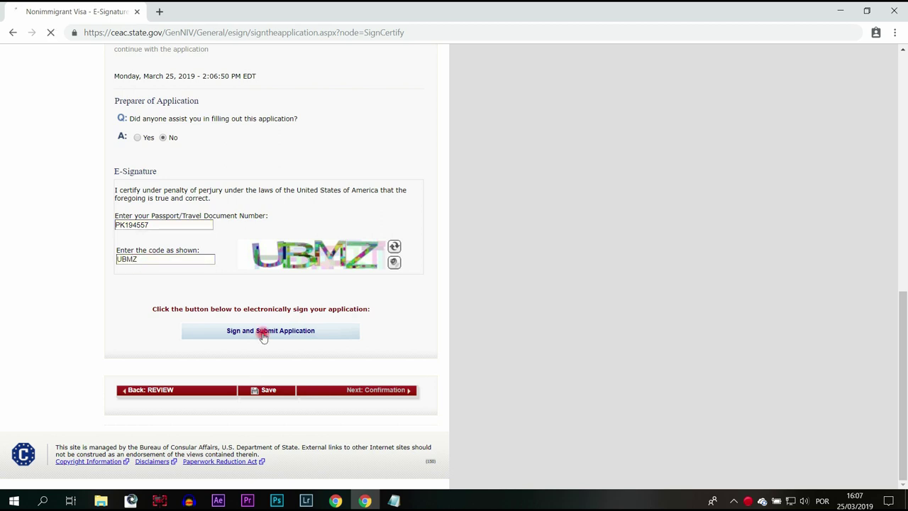
{"action": "type", "text": "UBMZ"}
{"action": "key", "text": "Return"}
Check the submission success message and continue to the confirmation page.
{"action": "scroll", "coordinate": [372, 245], "scroll_direction": "down", "scroll_amount": 5}
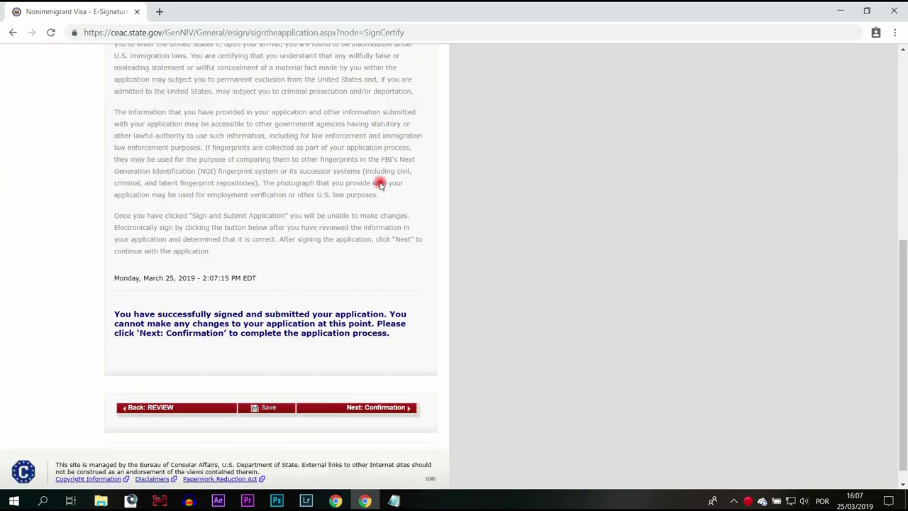
{"action": "scroll", "coordinate": [286, 287], "scroll_direction": "up", "scroll_amount": 5}
{"action": "scroll", "coordinate": [293, 282], "scroll_direction": "down", "scroll_amount": 5}
{"action": "left_click", "coordinate": [388, 393]}
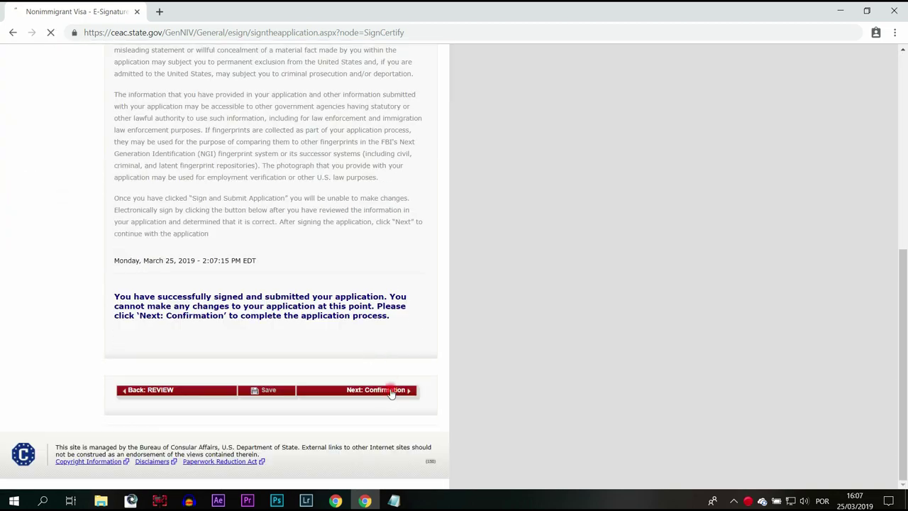
{"action": "scroll", "coordinate": [408, 150], "scroll_direction": "down", "scroll_amount": 3}
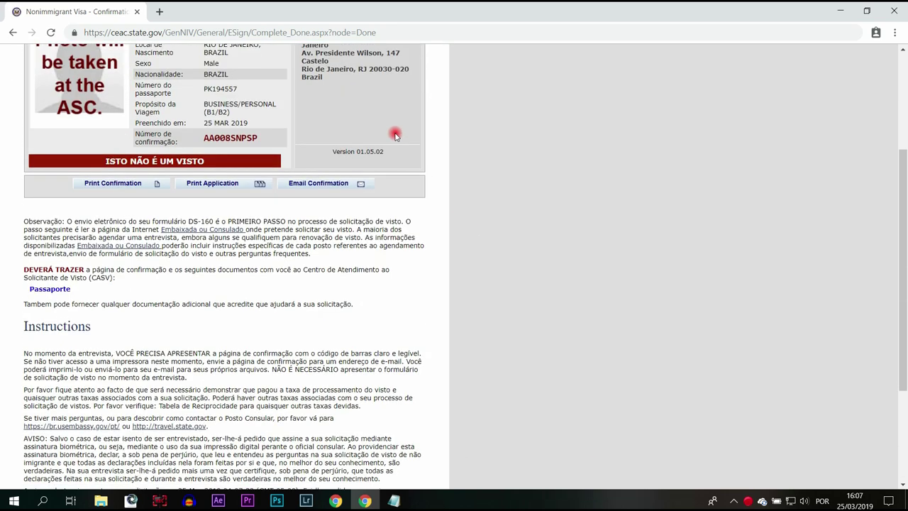
{"action": "scroll", "coordinate": [400, 137], "scroll_direction": "up", "scroll_amount": 3}
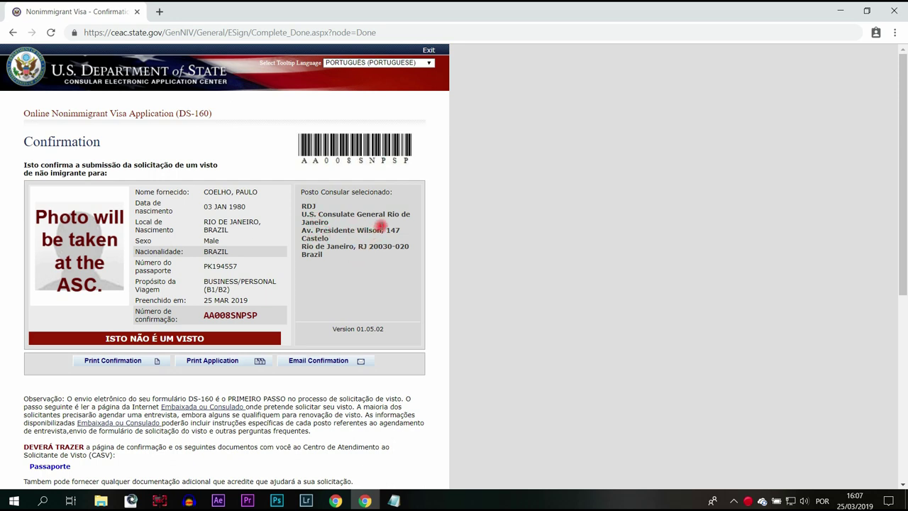
{"action": "scroll", "coordinate": [380, 211], "scroll_direction": "down", "scroll_amount": 2}
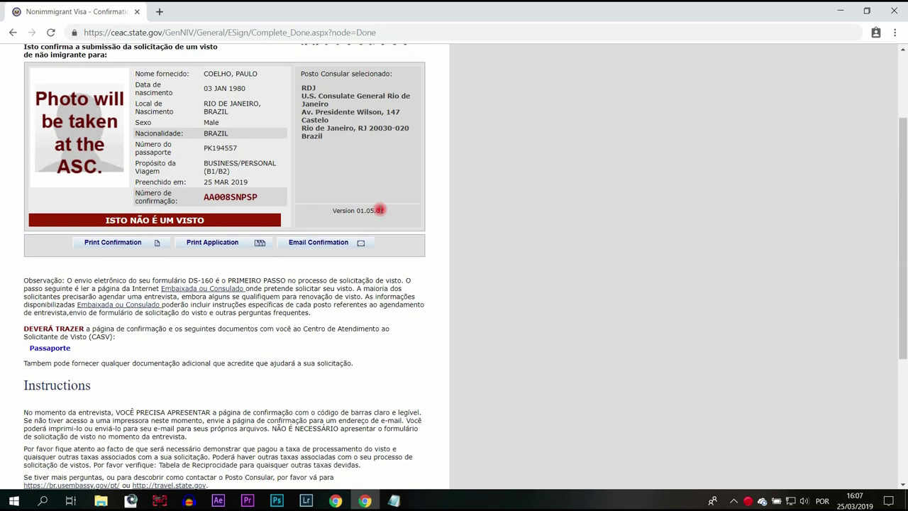